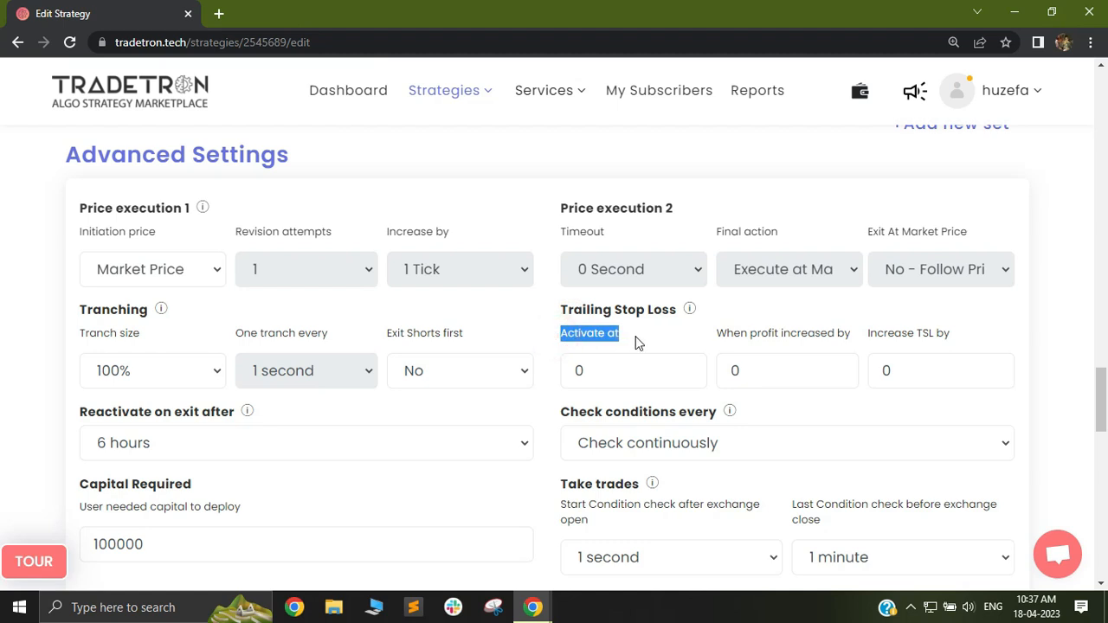
- Set the Trailing Stop Loss activation amount (Activate at) to 1000
left_click_drag(728, 335, 951, 340)
left_click(658, 376)
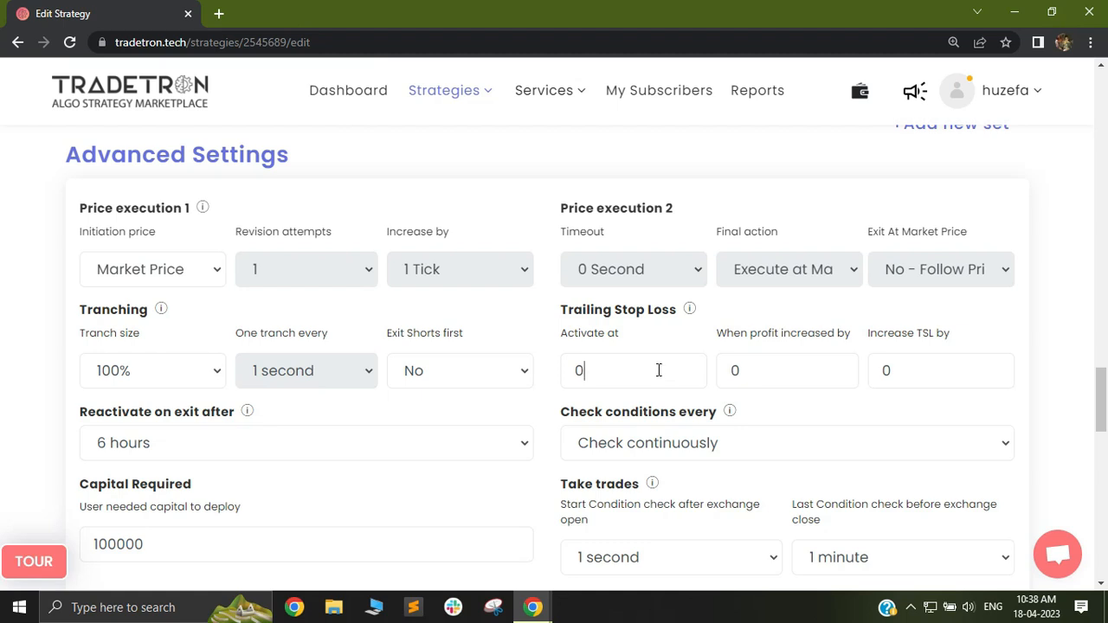
key("BackSpace")
type("1000")
left_click(958, 420)
- Review the Activate at and When profit increased by settings of the Trailing Stop Loss
left_click(613, 375)
left_click(597, 338)
left_click(636, 351)
double_click(592, 339)
left_click(626, 336)
left_click_drag(747, 335, 940, 340)
left_click(734, 344)
left_click_drag(719, 336, 855, 337)
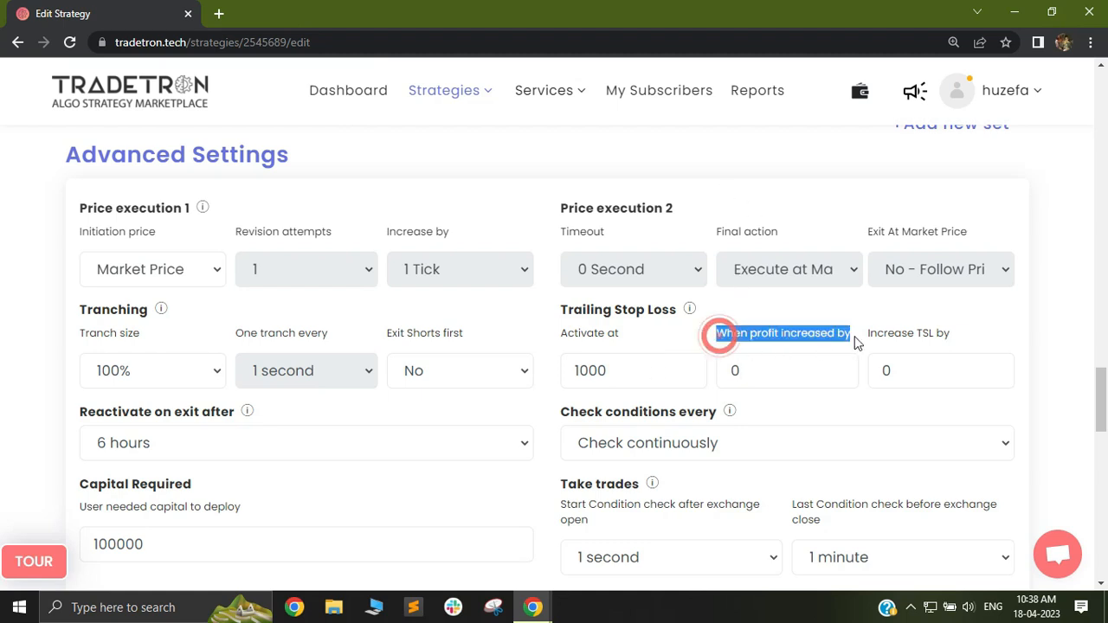
left_click(807, 337)
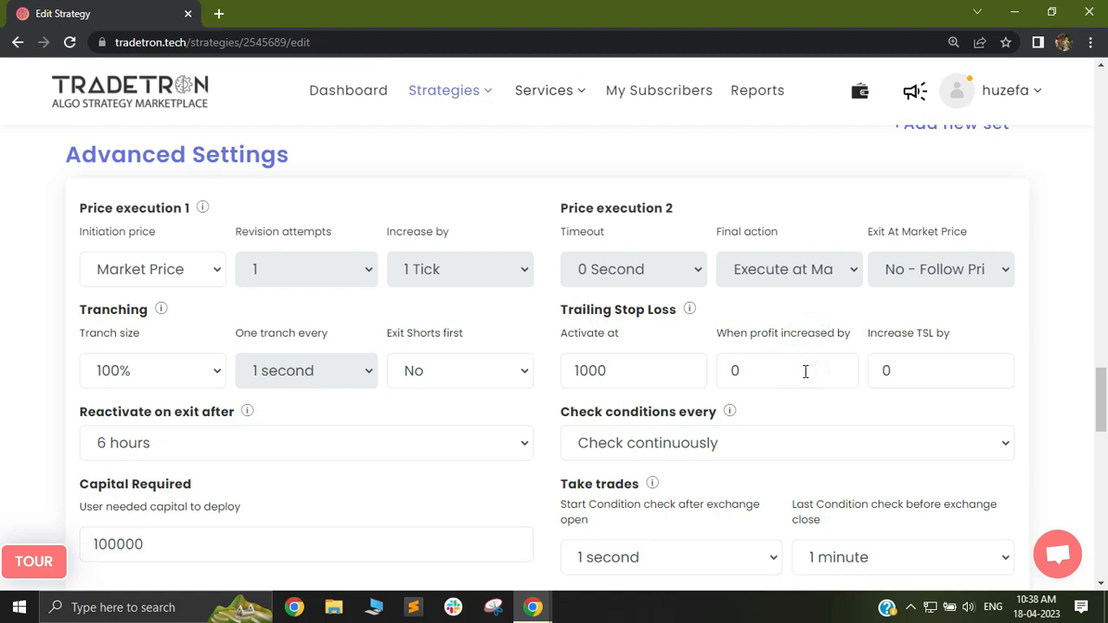
- Set both When profit increased by and Increase TSL by to 100 for the Trailing Stop Loss
key("BackSpace")
double_click(921, 373)
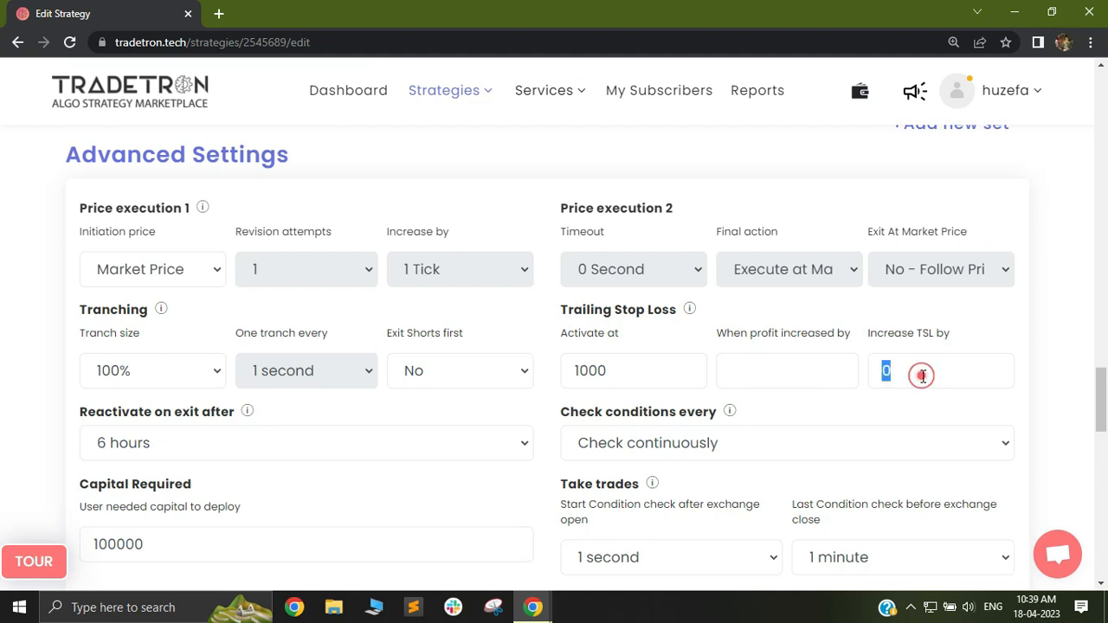
key("BackSpace")
left_click(779, 370)
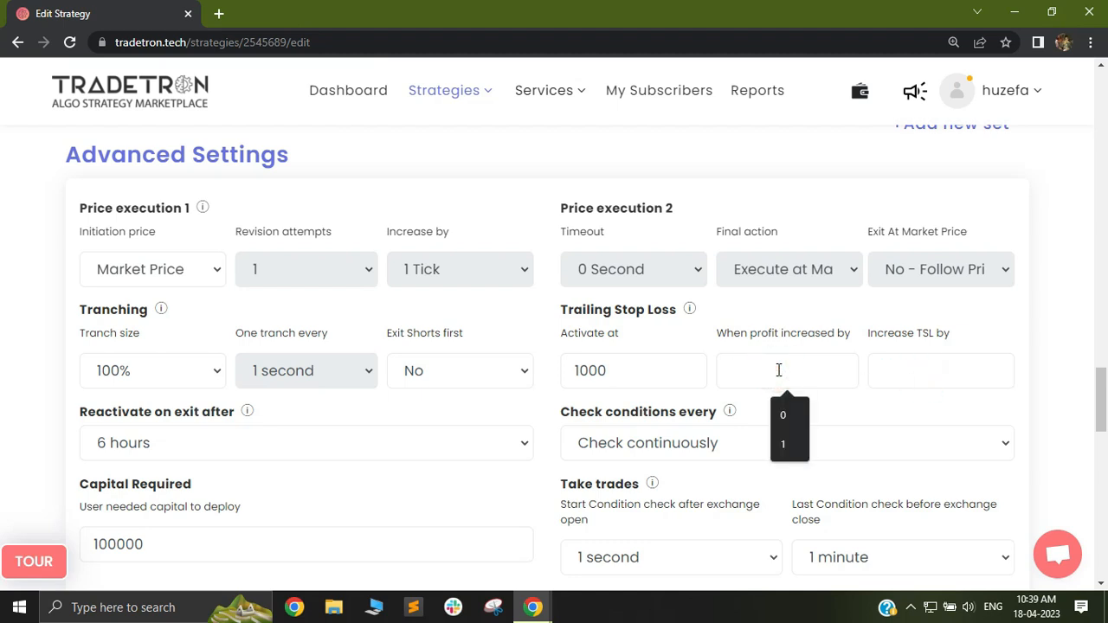
type("1000")
key("BackSpace")
left_click(903, 367)
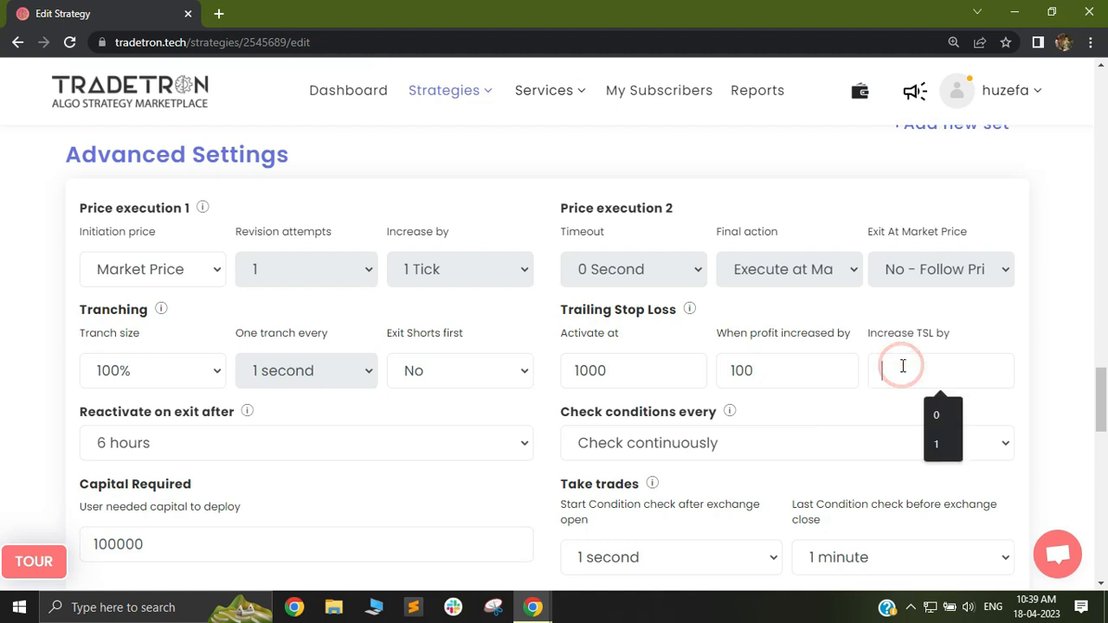
type("100")
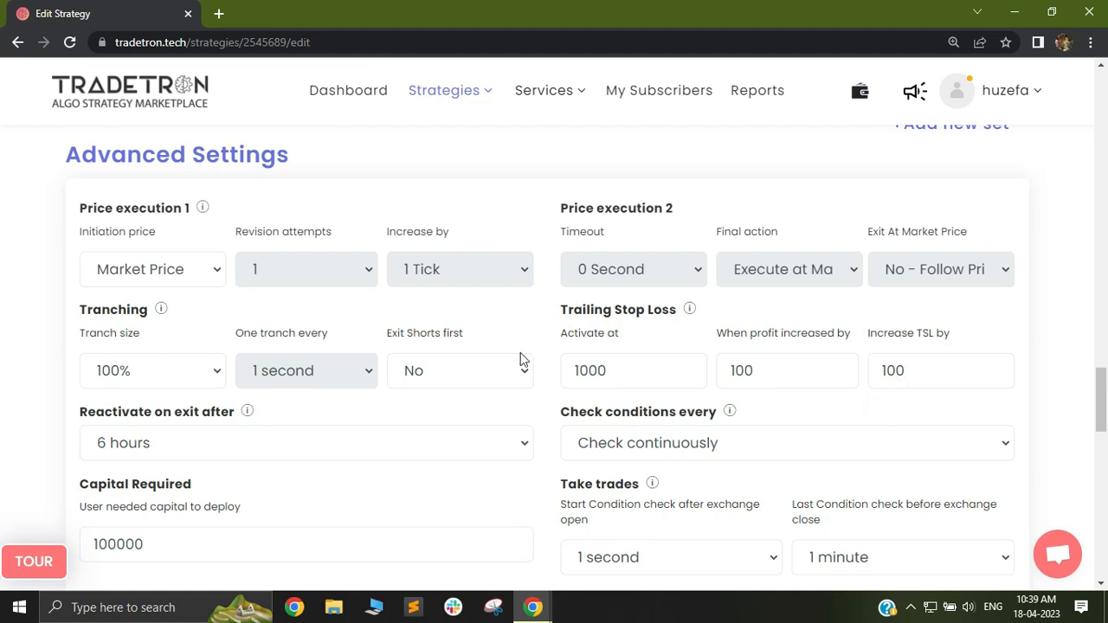
- Examine the Trailing Stop Loss activation setting and compare it with the Reactivate on exit after option
left_click_drag(621, 370, 559, 373)
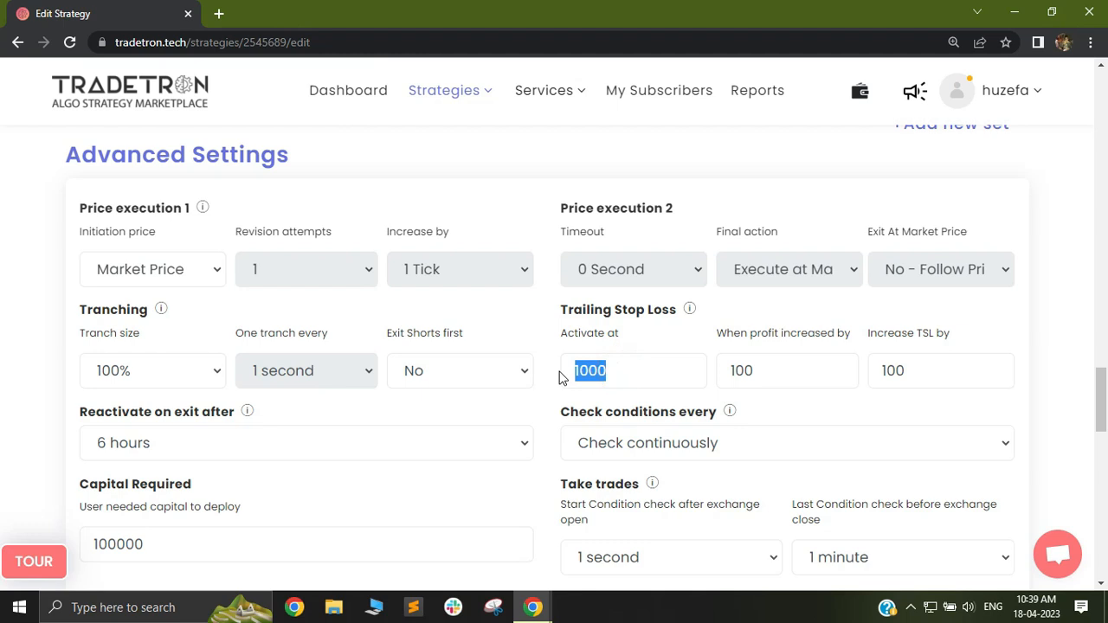
left_click(550, 309)
left_click_drag(594, 319, 688, 318)
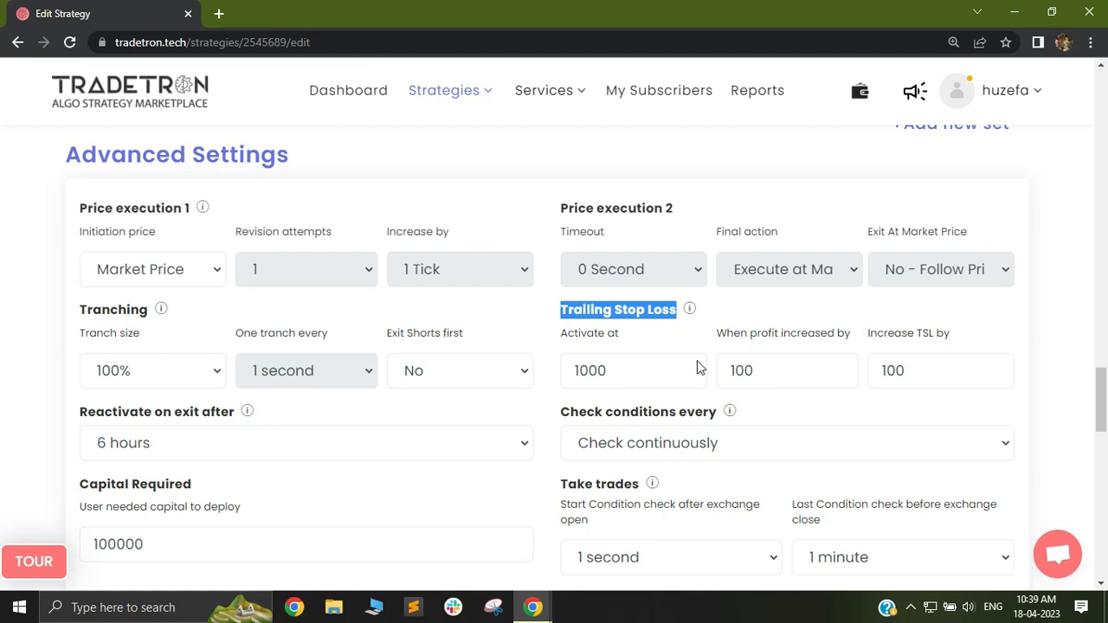
double_click(563, 336)
left_click_drag(674, 310, 549, 310)
left_click_drag(549, 310, 658, 339)
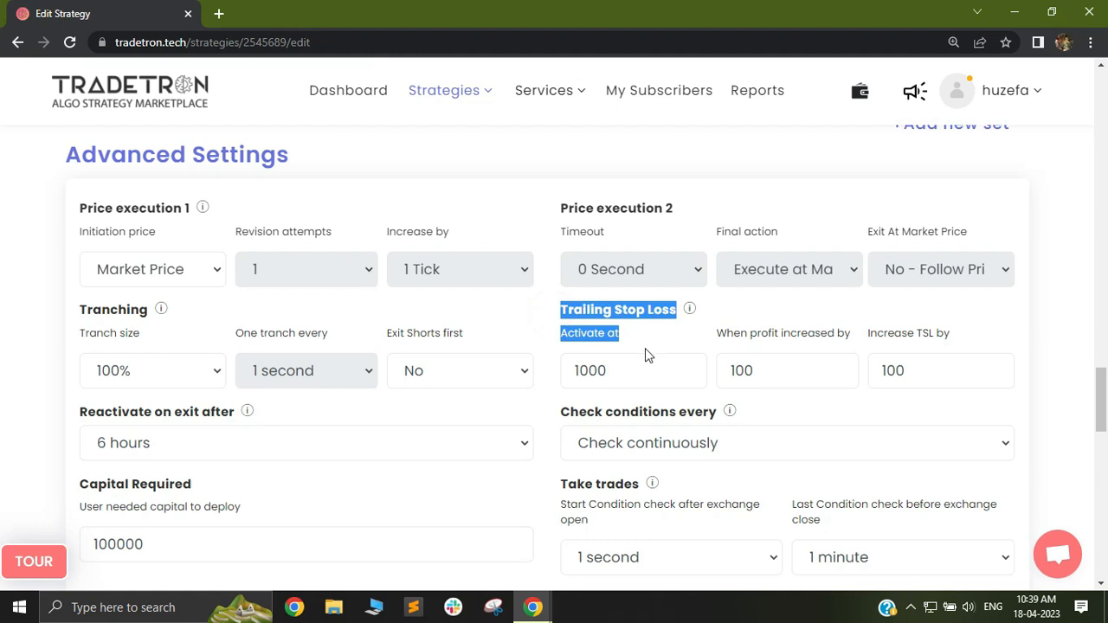
left_click_drag(79, 413, 230, 413)
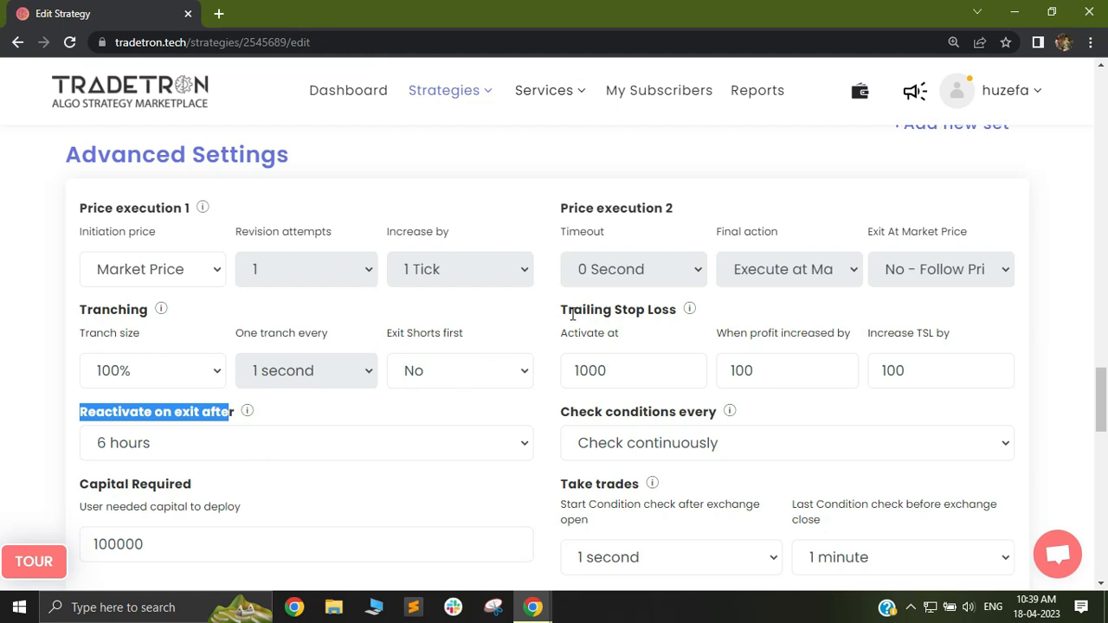
left_click_drag(573, 310, 653, 312)
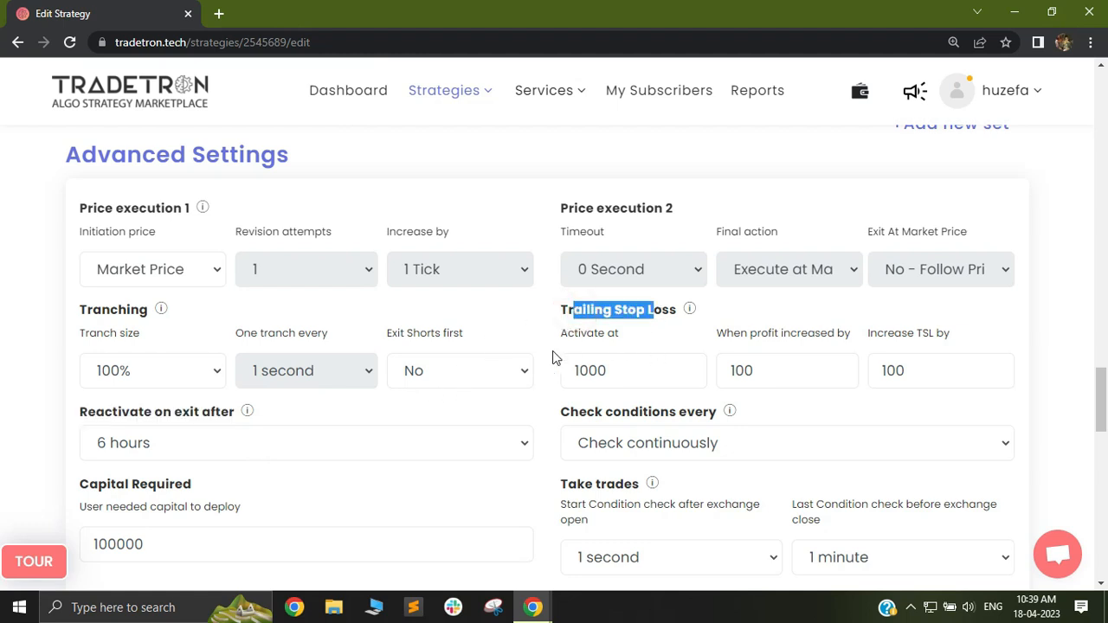
left_click_drag(568, 334, 612, 339)
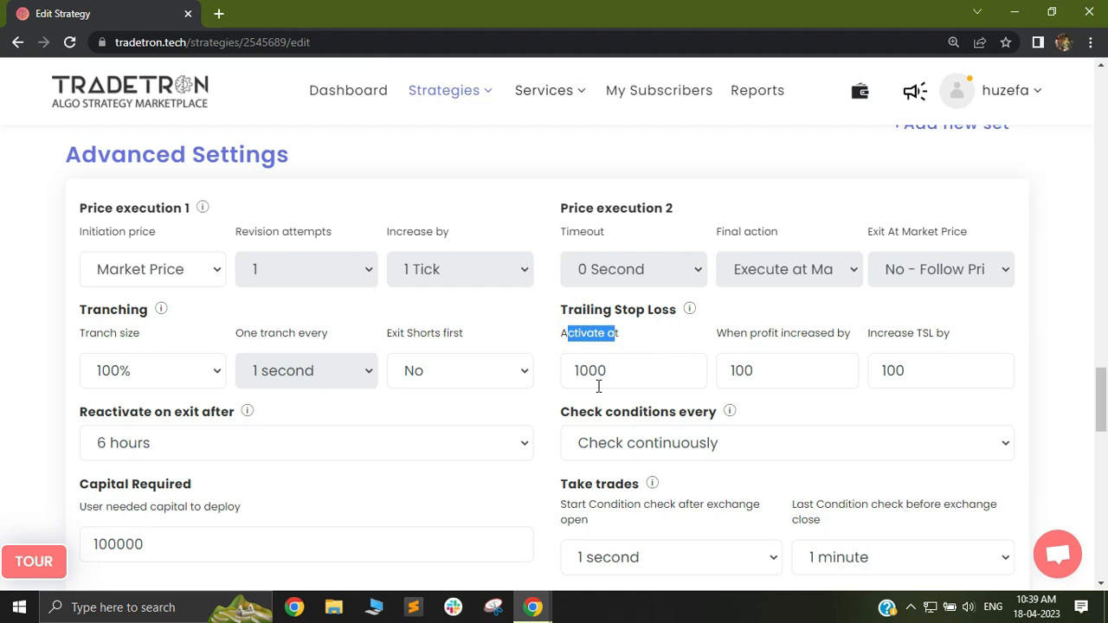
double_click(588, 342)
double_click(601, 341)
left_click(616, 347)
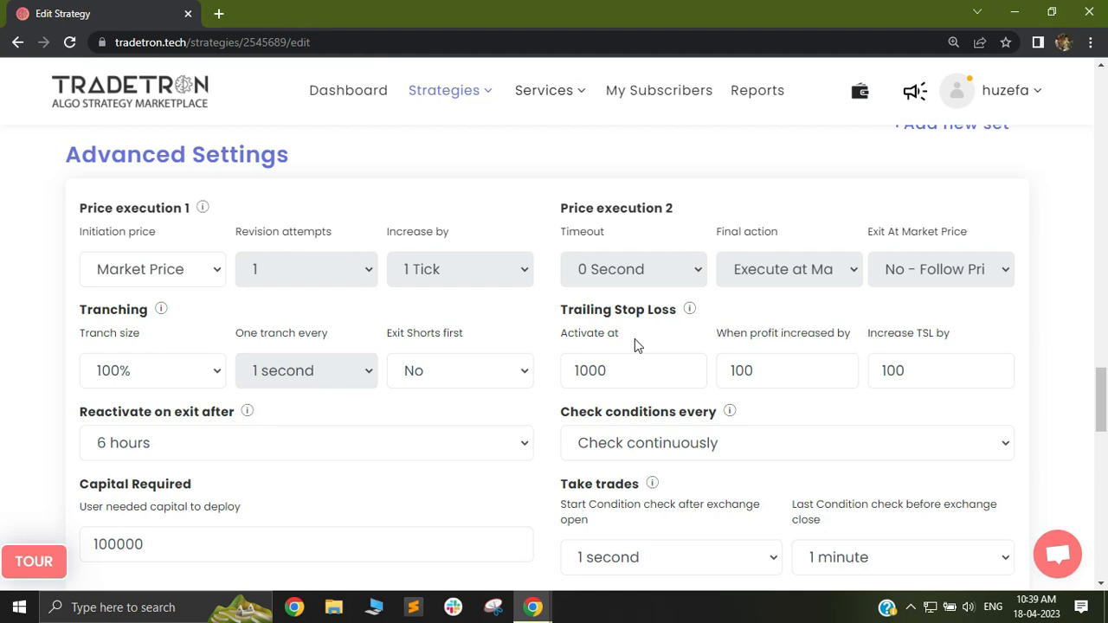
- Examine the profit increment and the Increase TSL by setting that define how the stop loss trails
left_click(728, 334)
left_click_drag(727, 338, 818, 342)
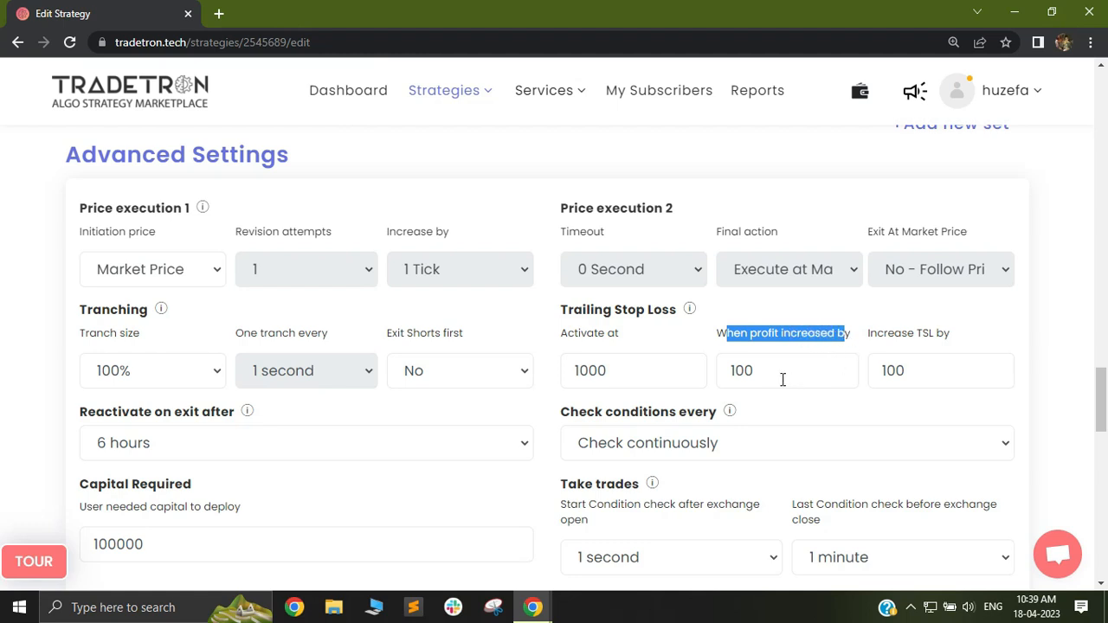
left_click(640, 351)
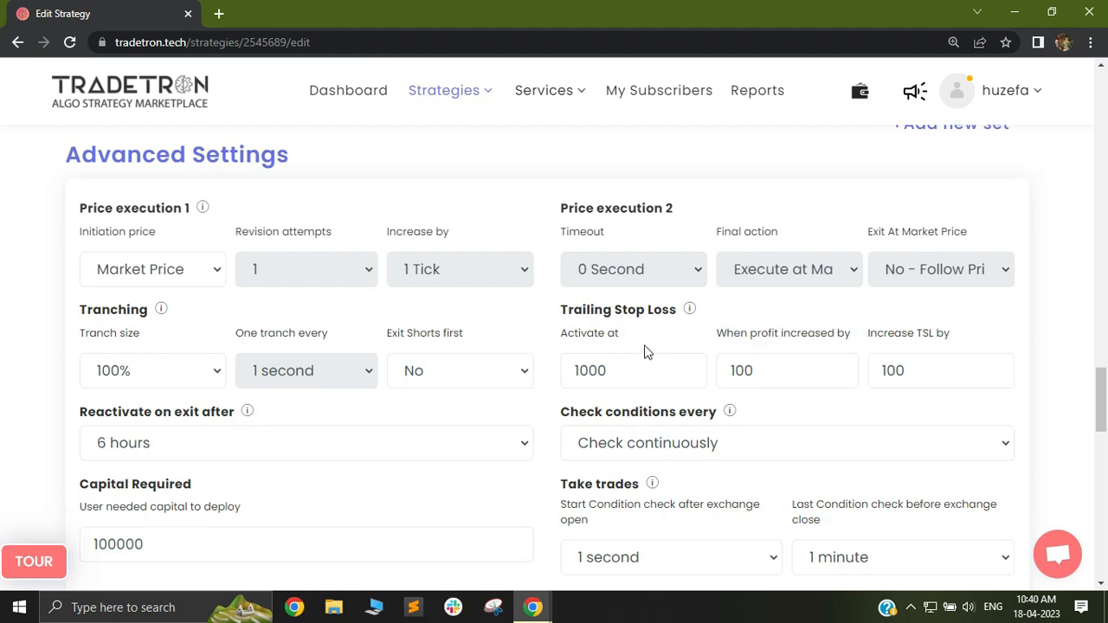
left_click_drag(877, 336, 945, 341)
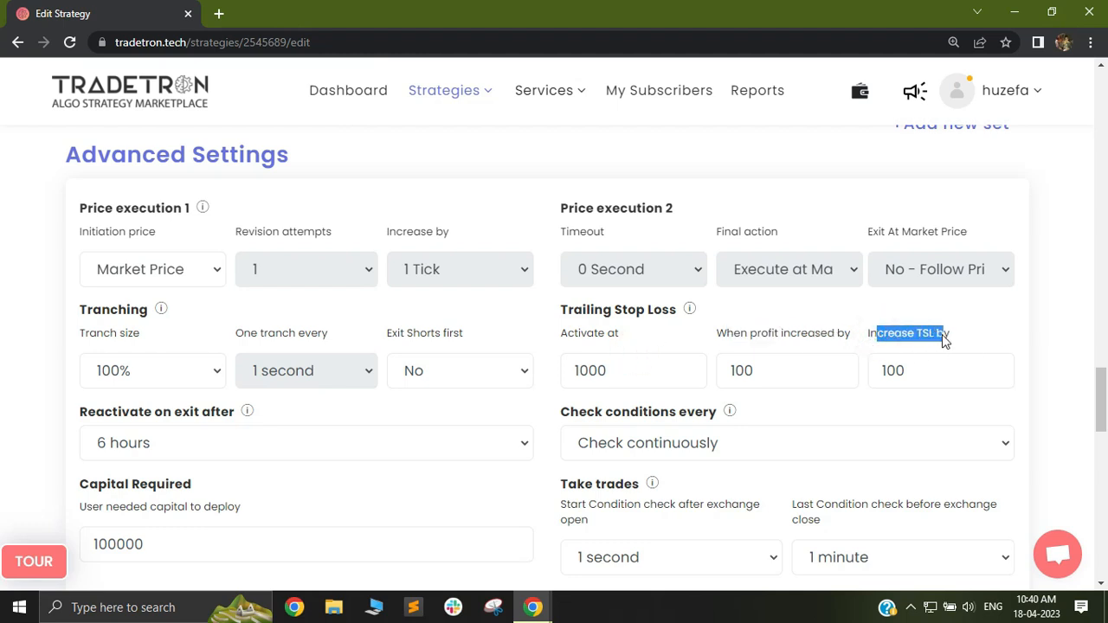
left_click(971, 344)
left_click(881, 371)
double_click(921, 371)
left_click_drag(870, 336, 958, 339)
left_click(917, 332)
left_click_drag(859, 334, 960, 341)
left_click(958, 339)
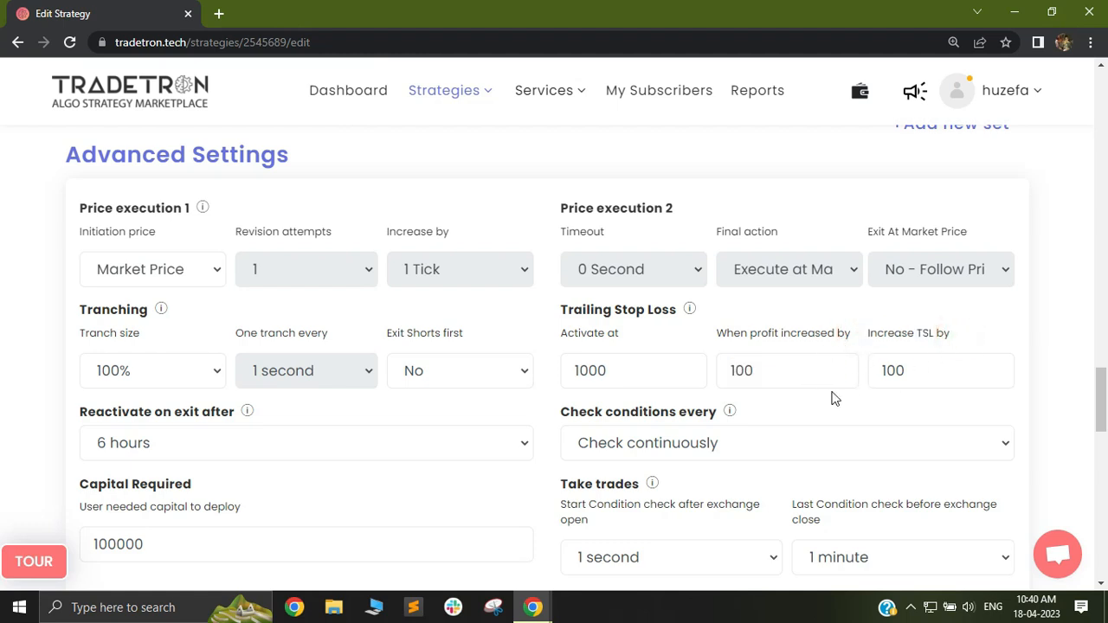
- Go through all three Trailing Stop Loss values in order, from activation amount to profit increment to TSL increment
double_click(625, 371)
left_click(789, 422)
double_click(622, 372)
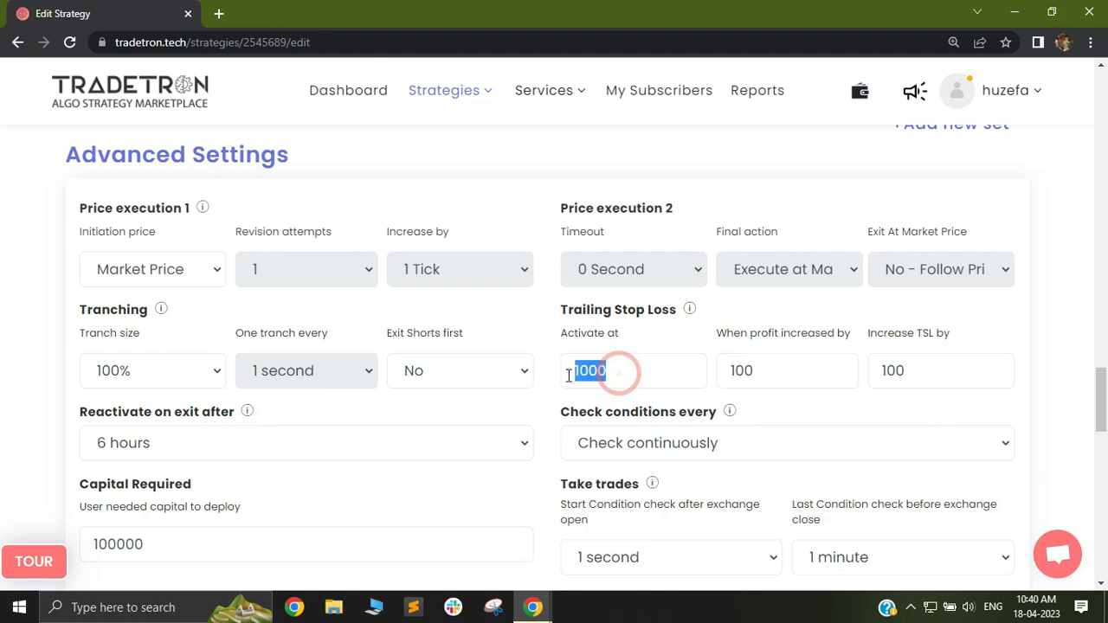
left_click(616, 373)
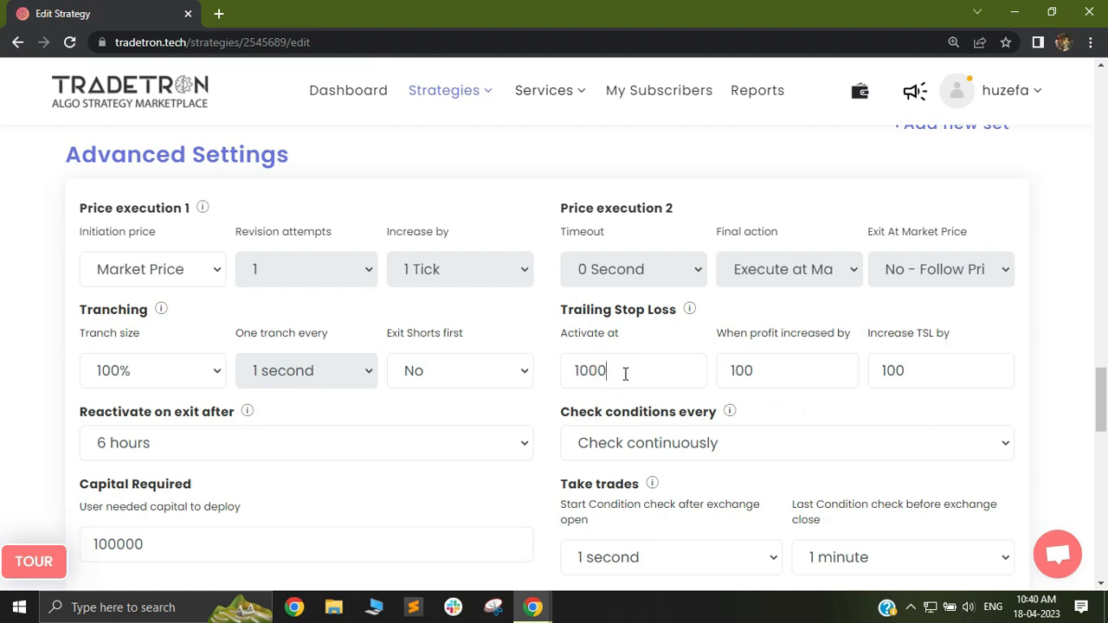
double_click(616, 371)
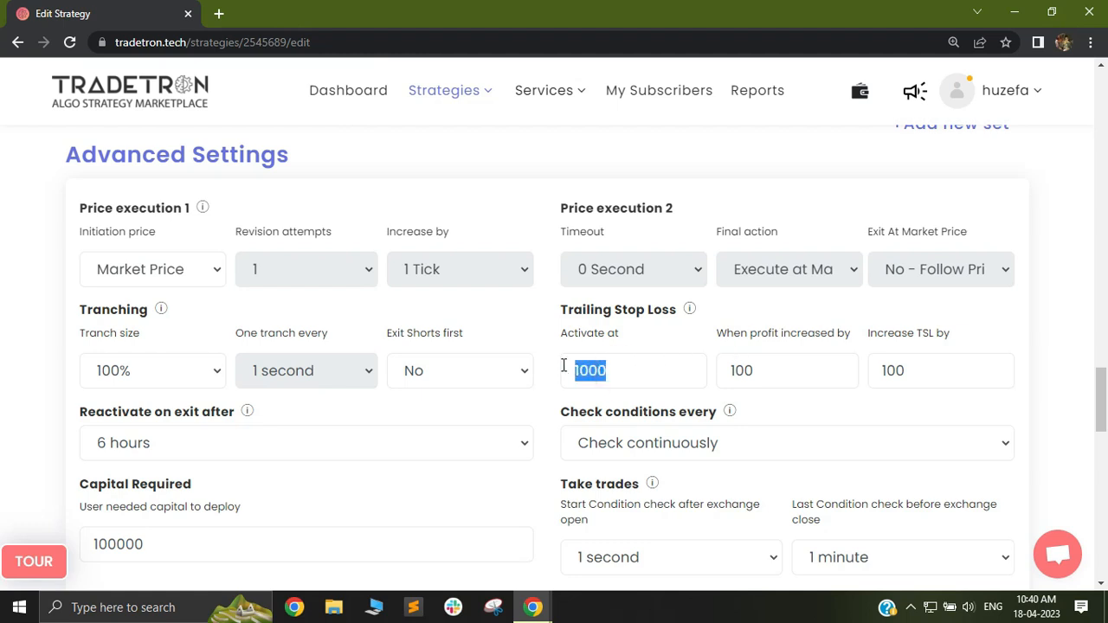
double_click(769, 367)
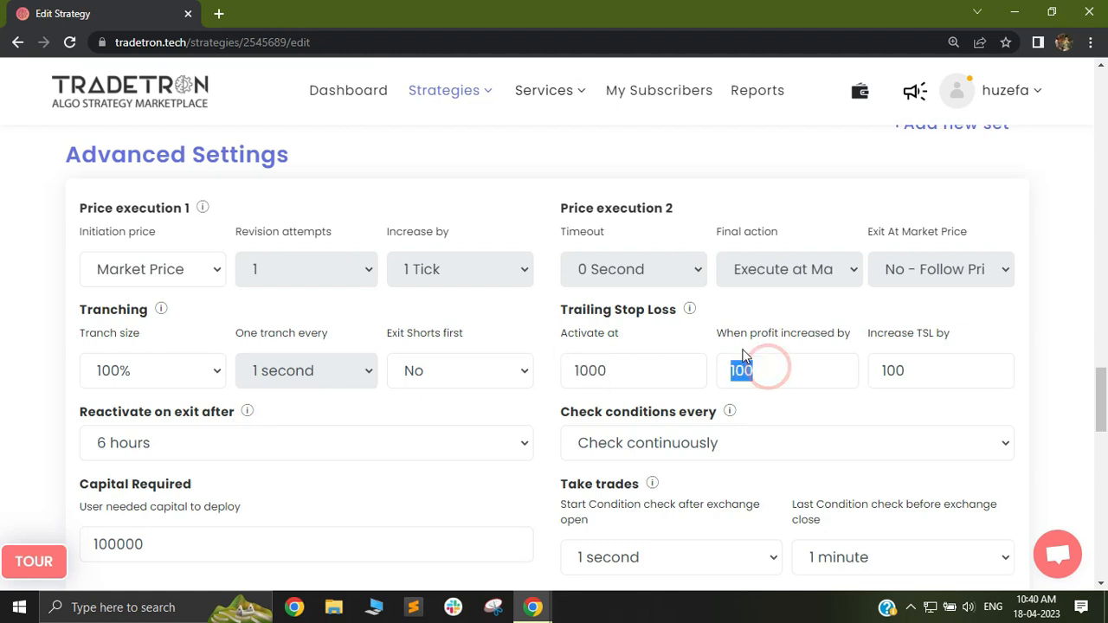
left_click_drag(718, 338, 851, 339)
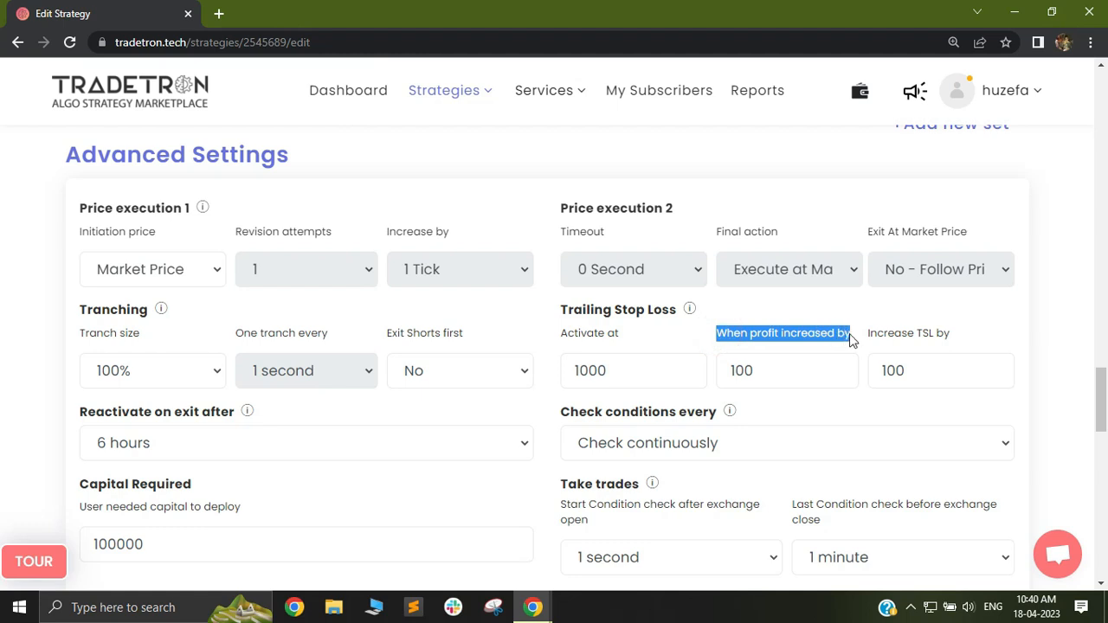
left_click(781, 379)
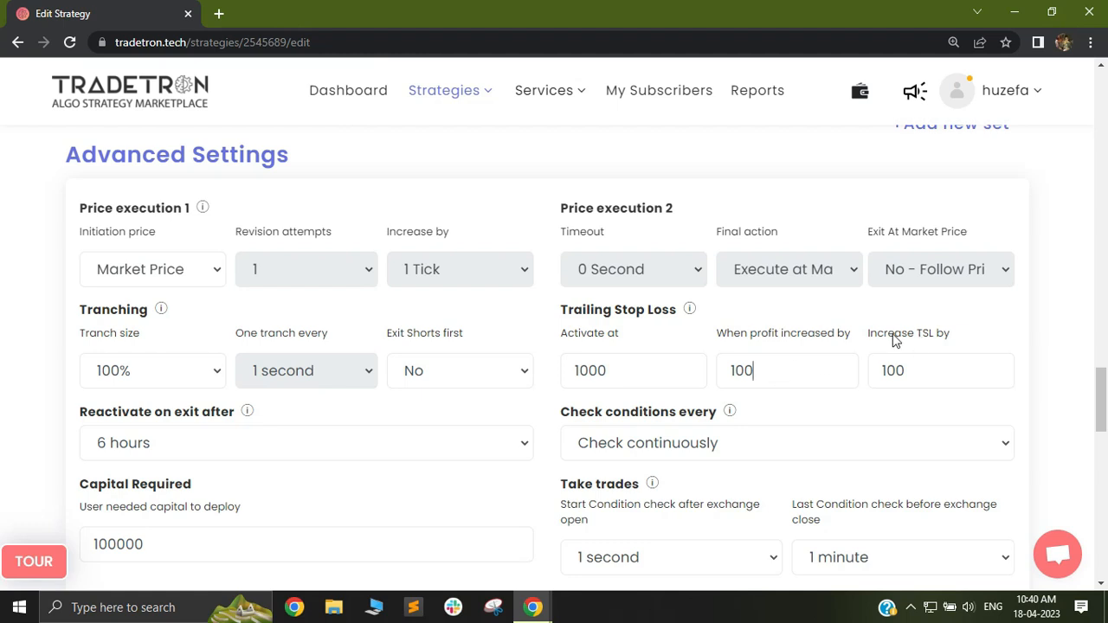
left_click_drag(869, 334, 950, 340)
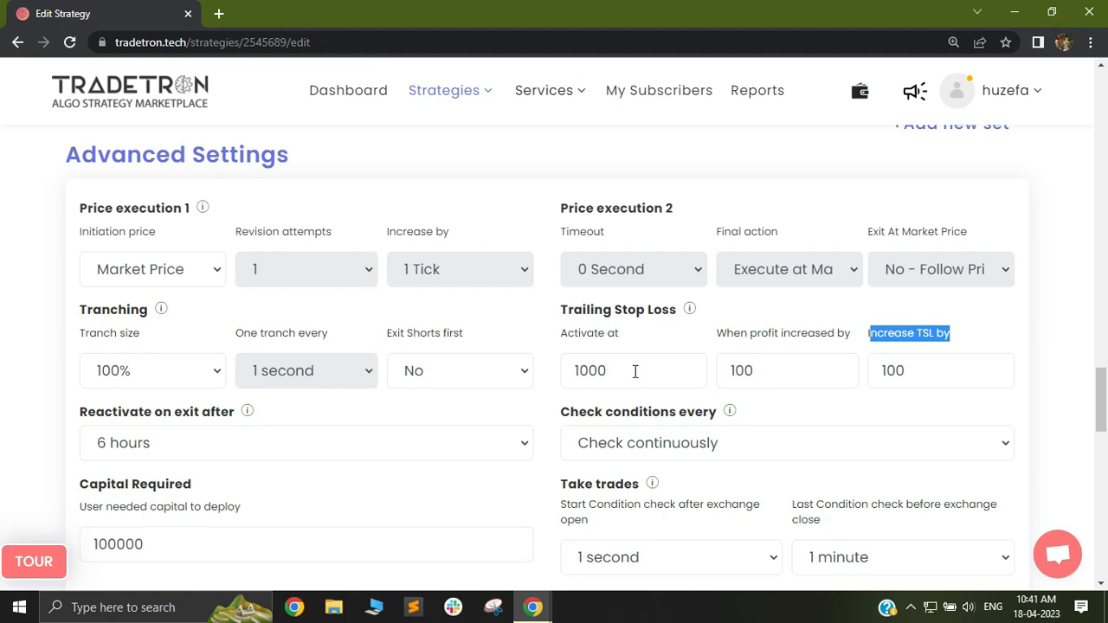
left_click(853, 356)
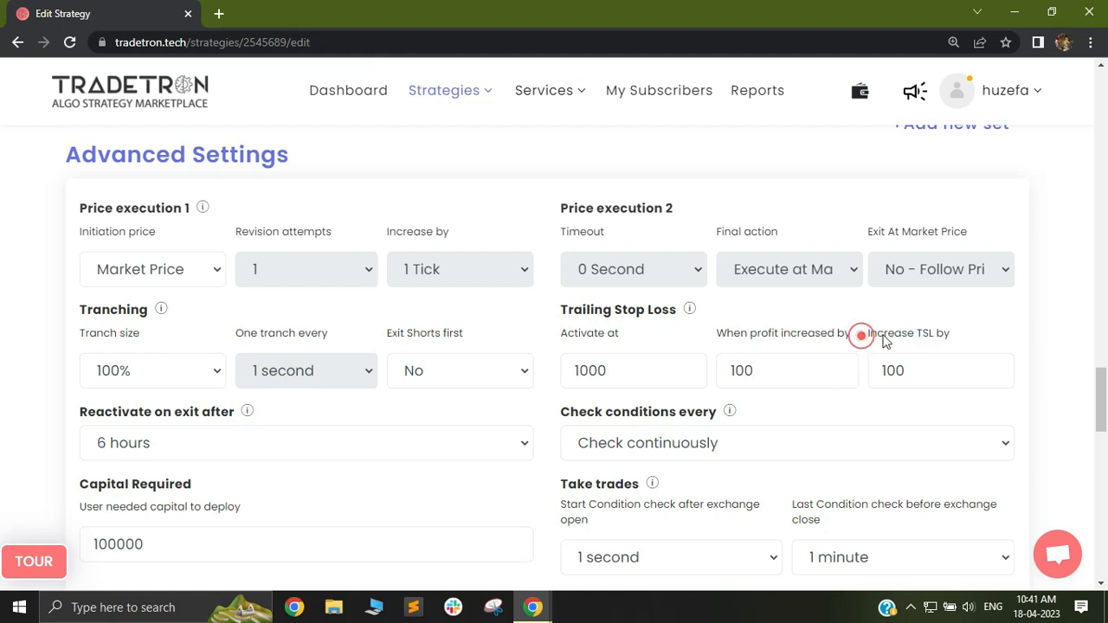
left_click_drag(860, 335, 953, 334)
left_click(643, 309)
left_click_drag(572, 309, 670, 316)
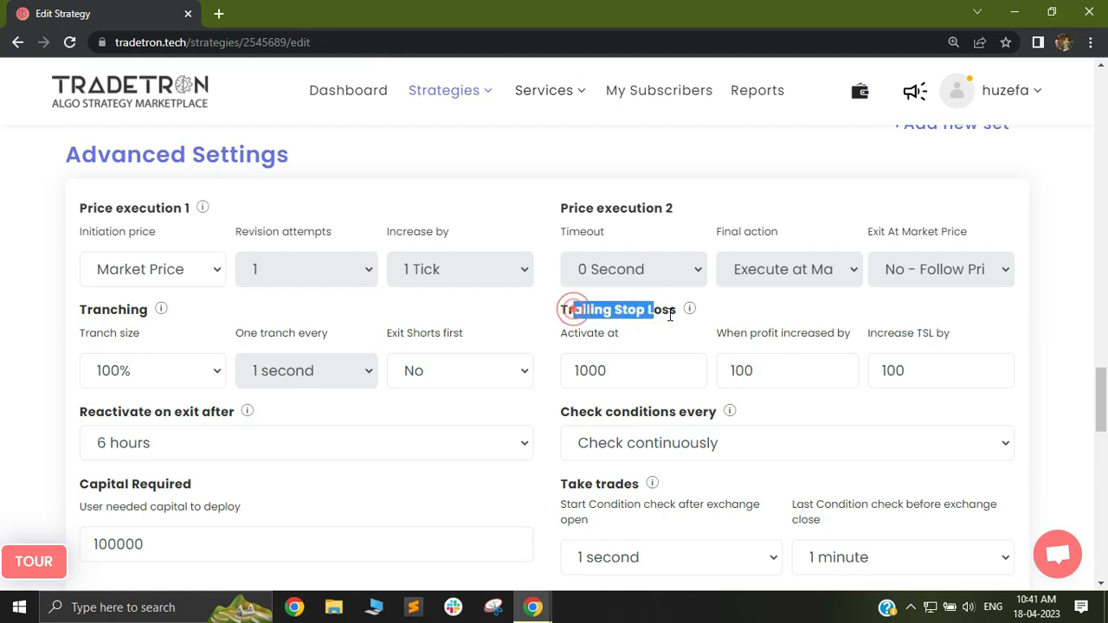
left_click(898, 394)
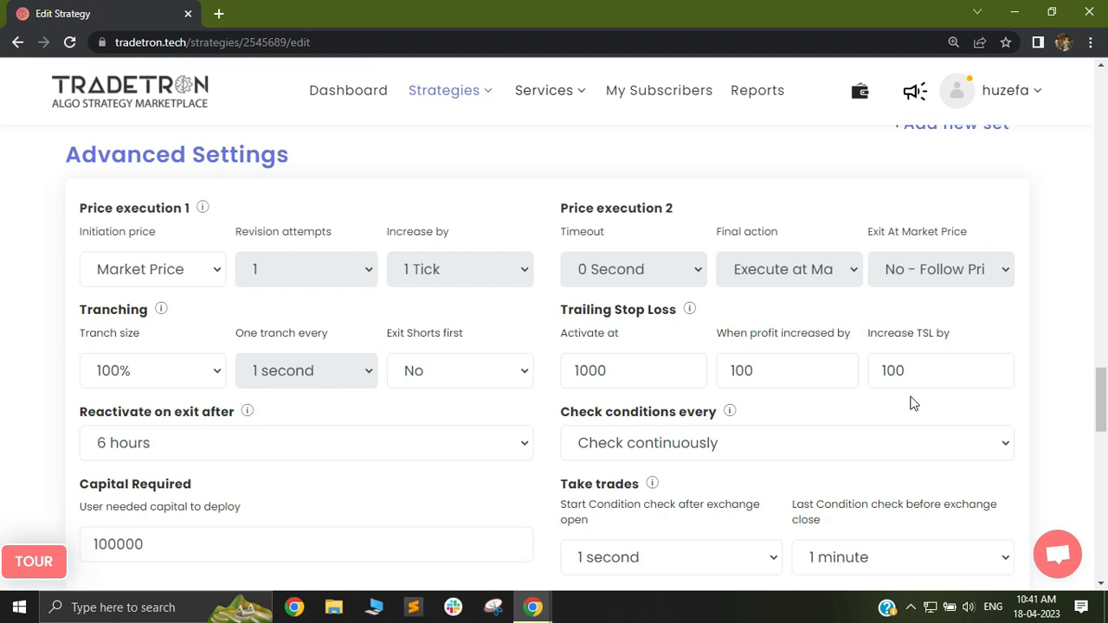
left_click_drag(863, 335, 952, 335)
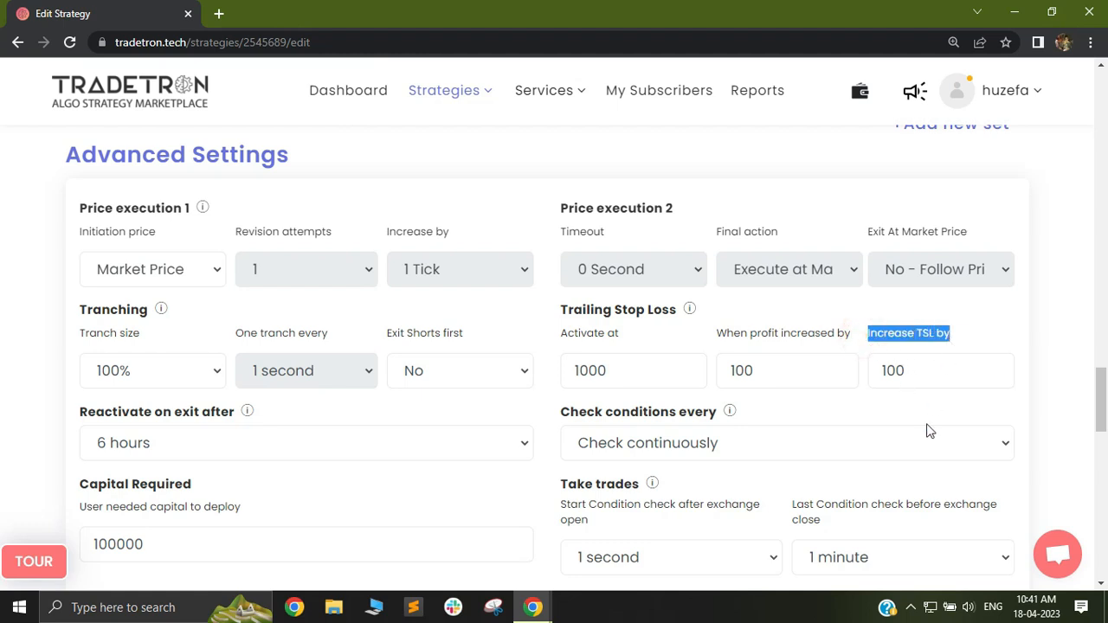
left_click(929, 430)
- Set both When profit increased by and Increase TSL by to 1 for the Trailing Stop Loss
double_click(776, 373)
key("BackSpace")
double_click(933, 370)
type("1")
left_click(934, 425)
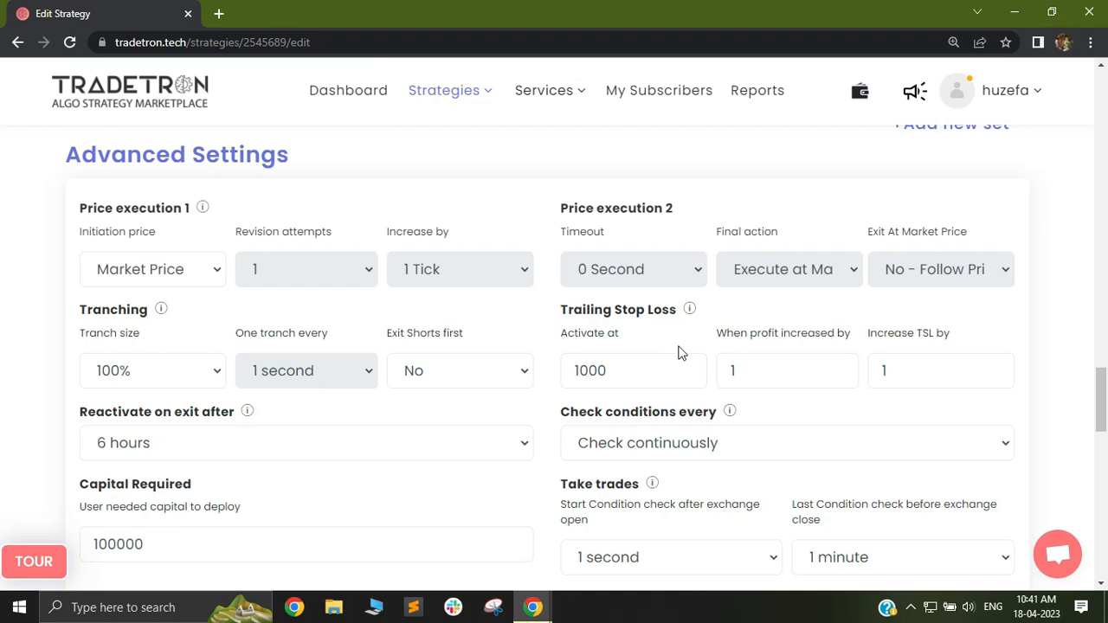
- Edit the Universal Exit conditions, adding a nested AND group with two empty conditions, joined to the time condition with OR
left_click_drag(1103, 390, 1103, 349)
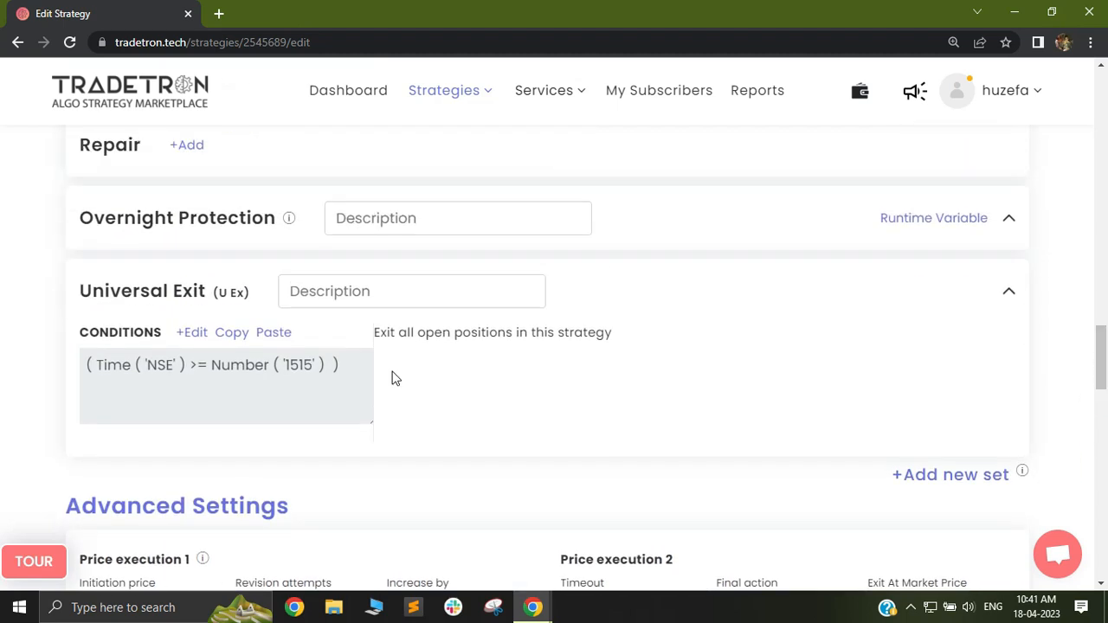
left_click(188, 332)
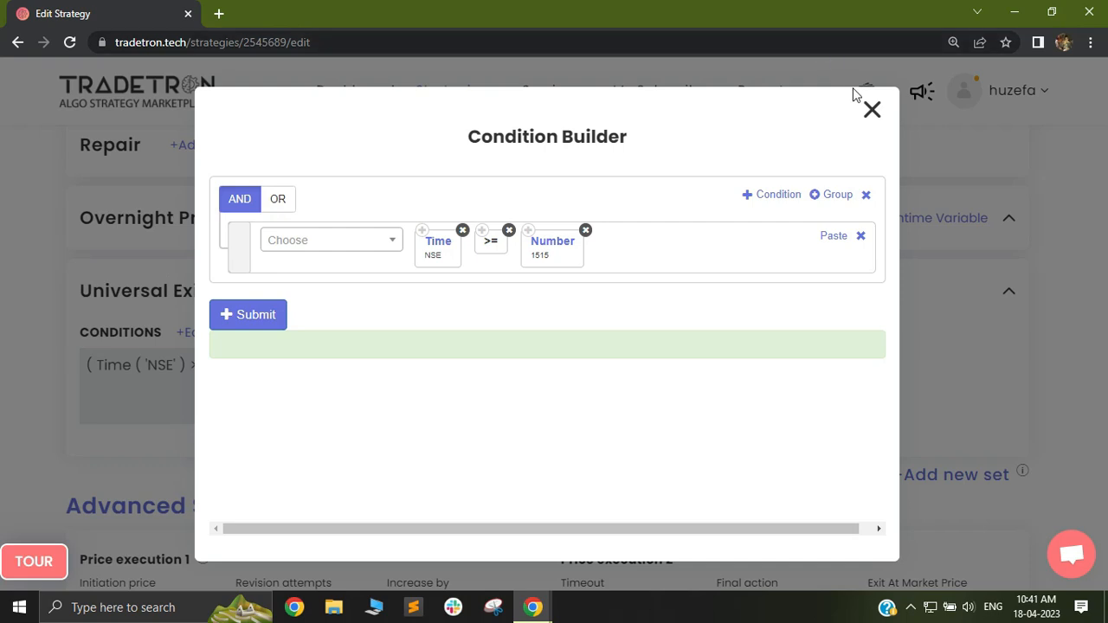
left_click(836, 196)
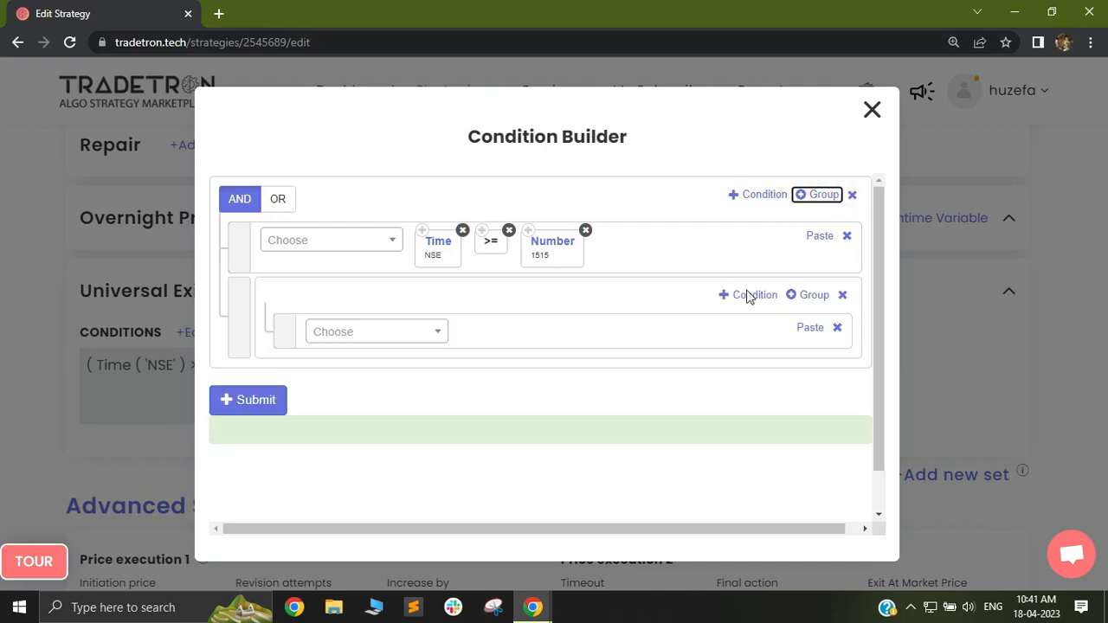
left_click(750, 295)
left_click(272, 204)
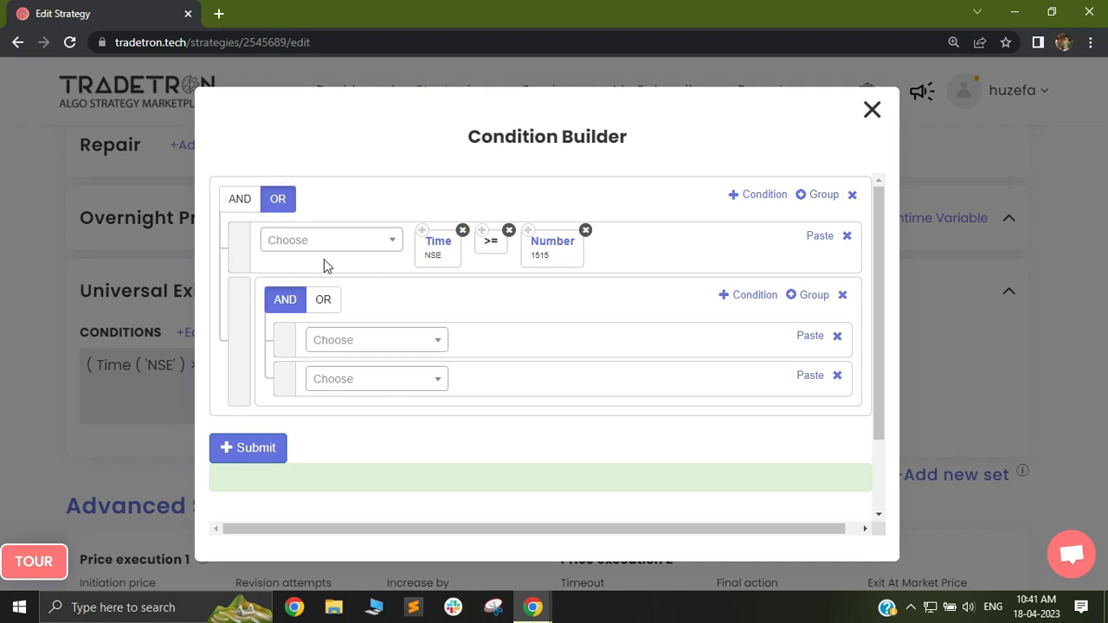
left_click_drag(239, 255, 243, 249)
left_click_drag(240, 328, 244, 331)
- Start the nested group's first condition with the Max Profit keyword and a > comparison
left_click(357, 341)
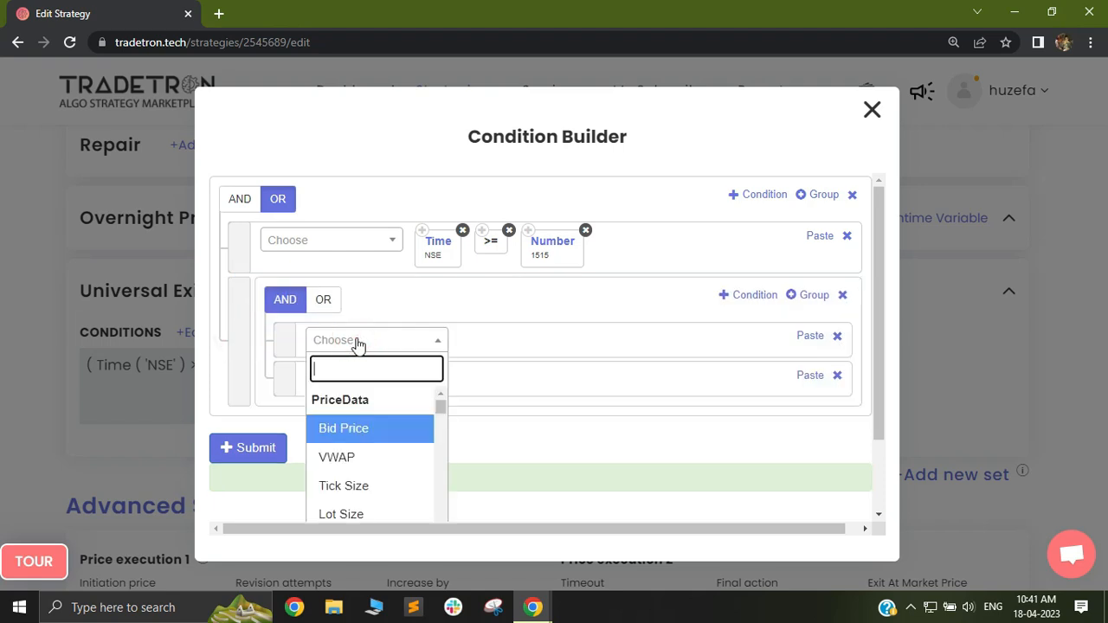
type("max")
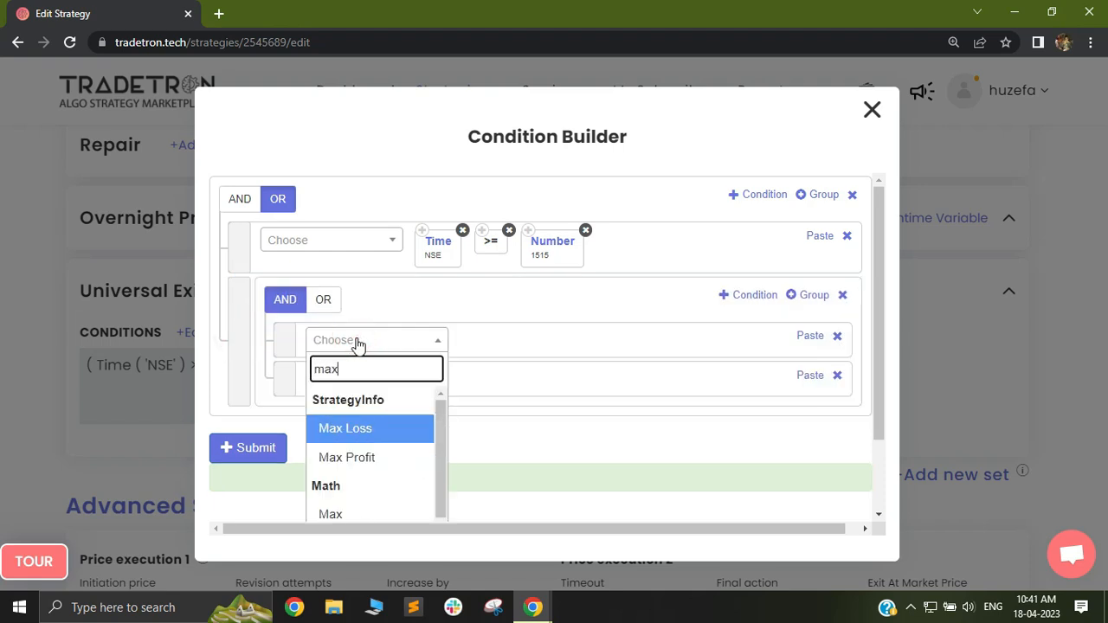
left_click(351, 458)
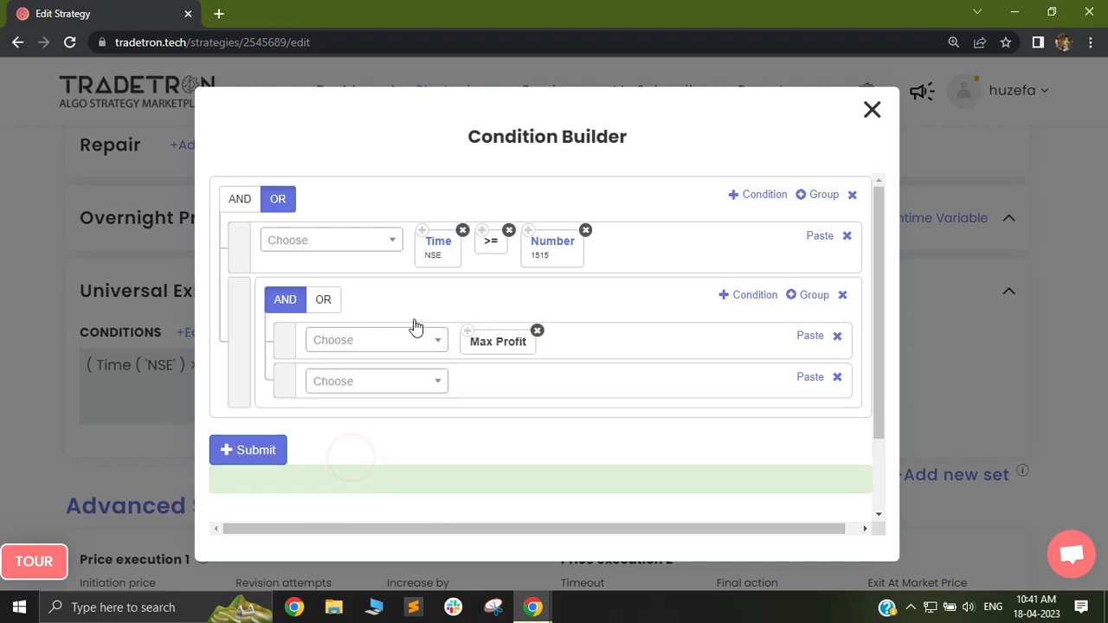
left_click(390, 345)
type(">")
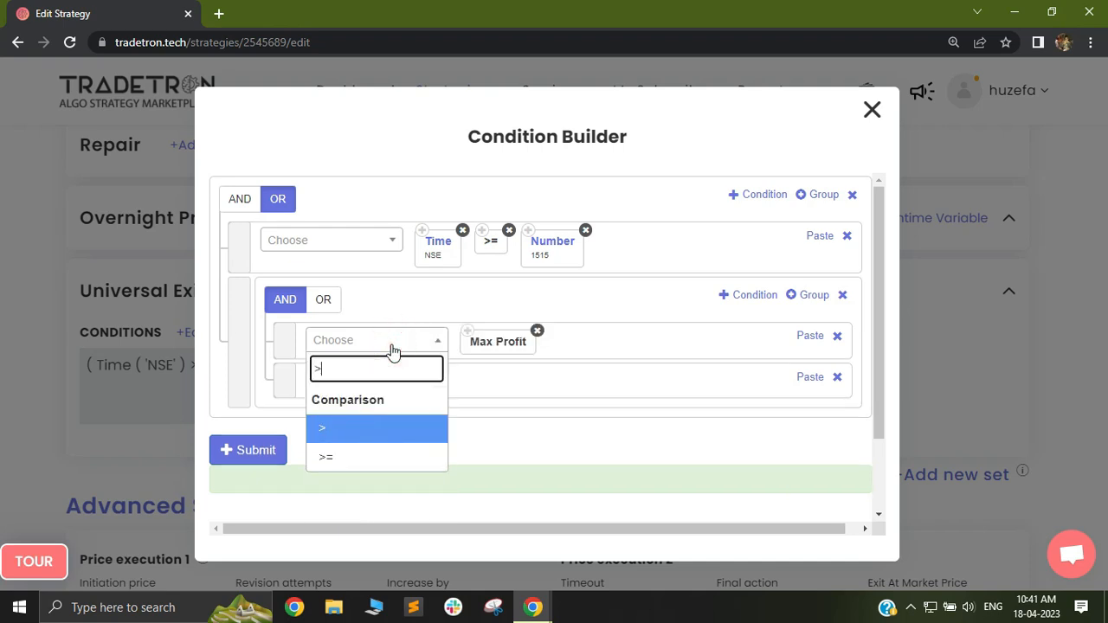
left_click(377, 429)
- Add a Number keyword with the value 2500 after the > in the Max Profit condition
left_click(384, 336)
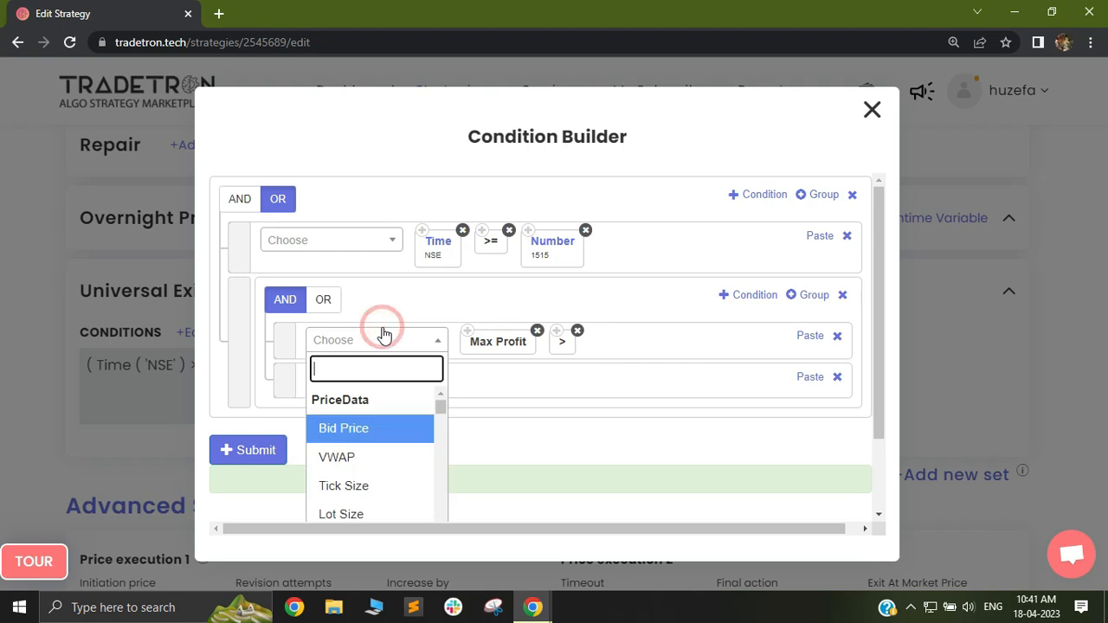
type("num")
scroll(383, 473, "down", 1)
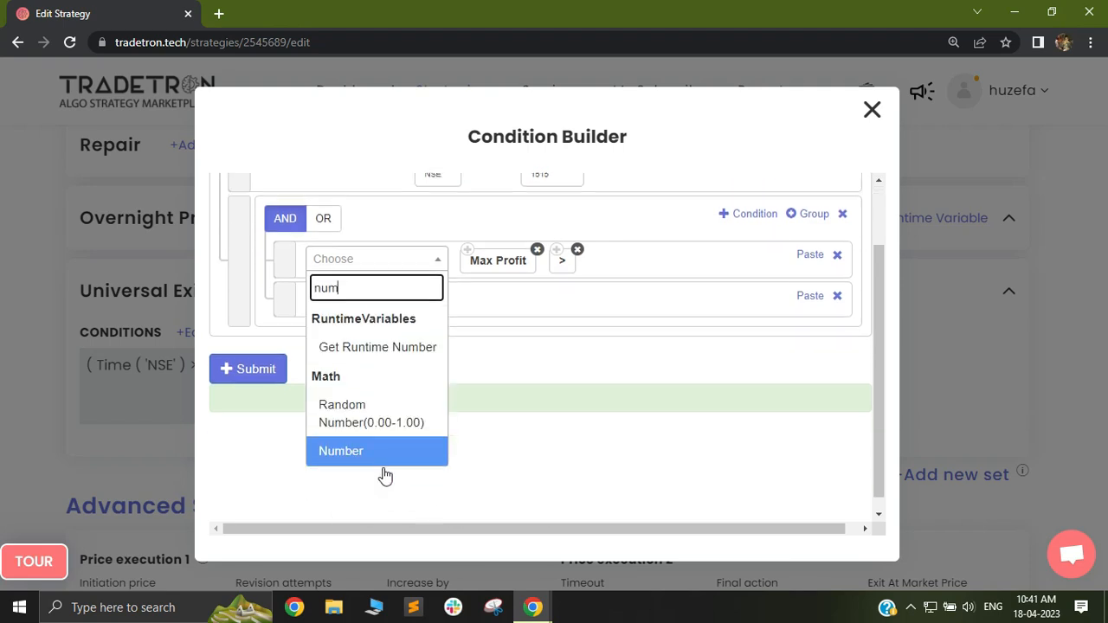
left_click(384, 473)
double_click(433, 267)
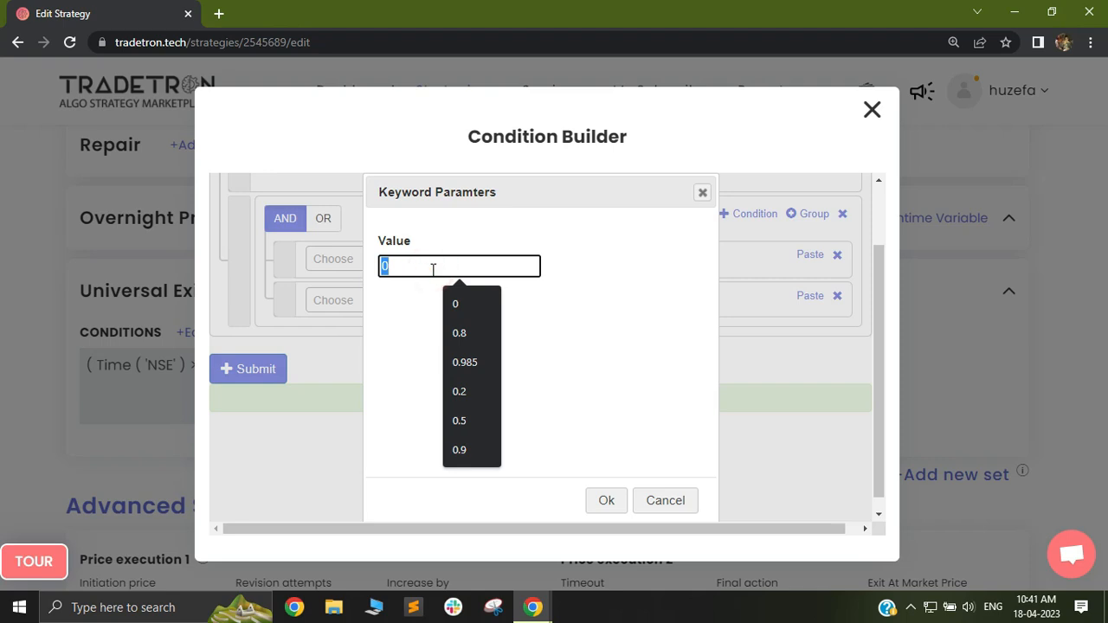
type("2500")
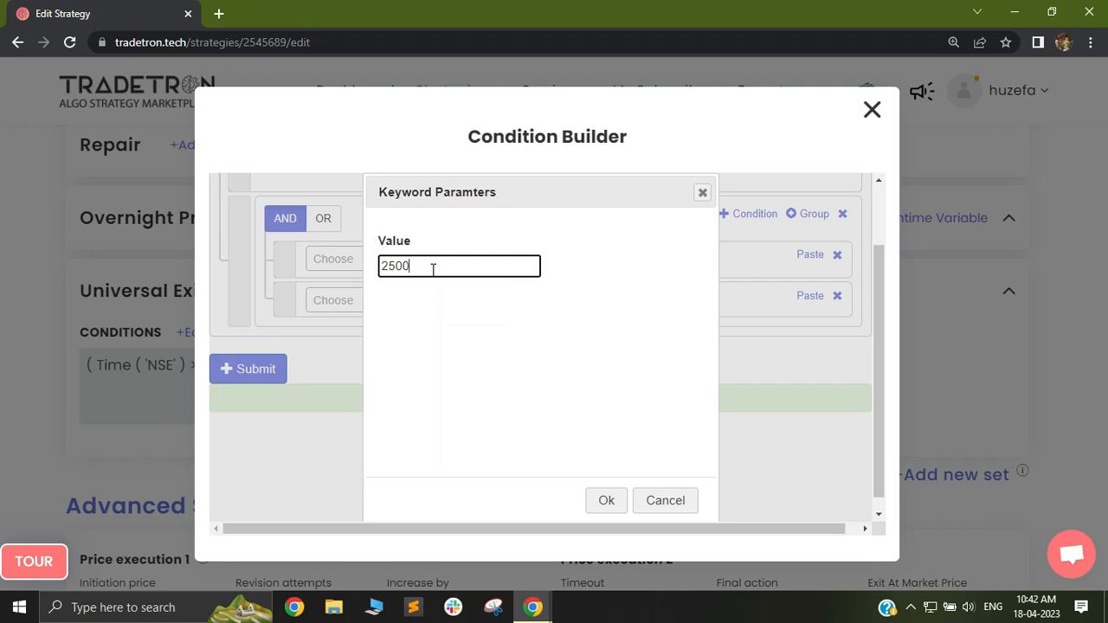
left_click(603, 502)
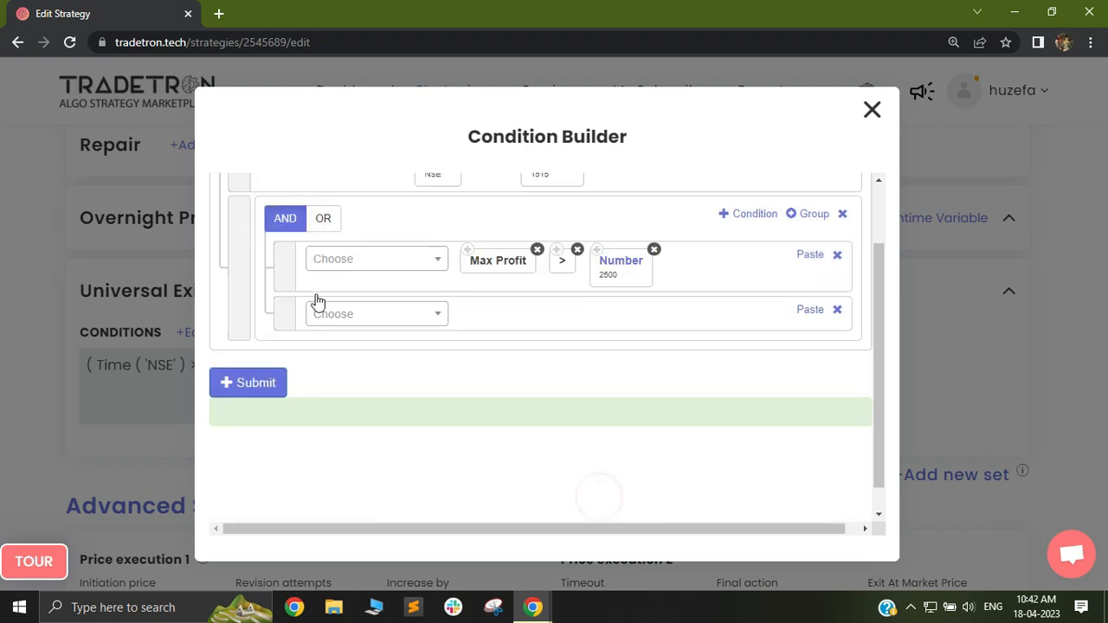
- Multiply the 2500 in the Max Profit condition by the Multiplier keyword
left_click(369, 260)
type("*")
left_click(364, 348)
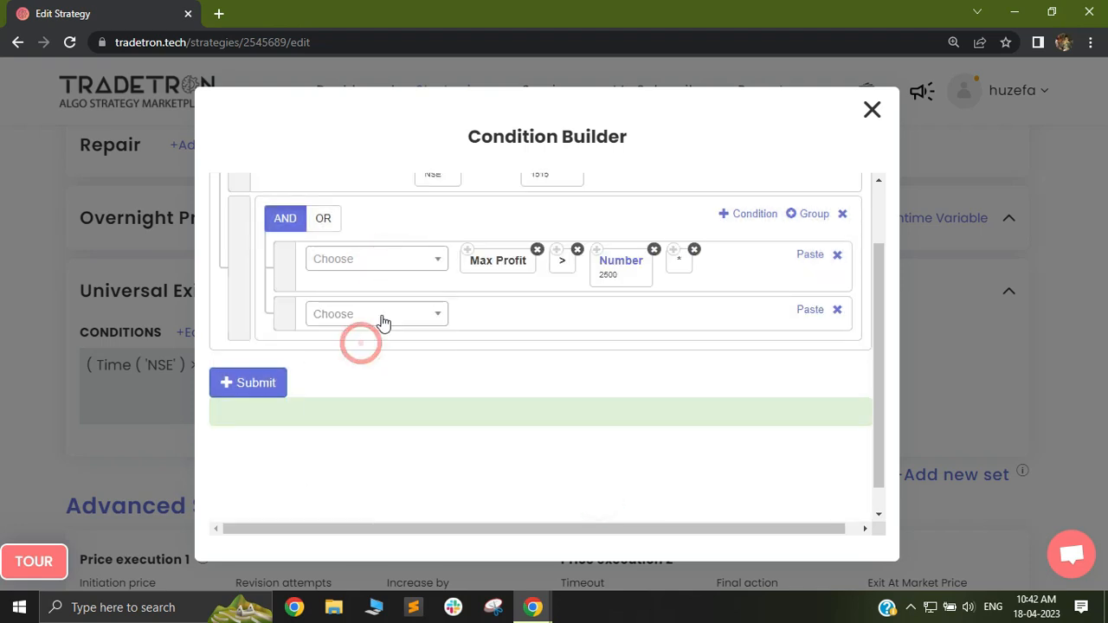
left_click(398, 271)
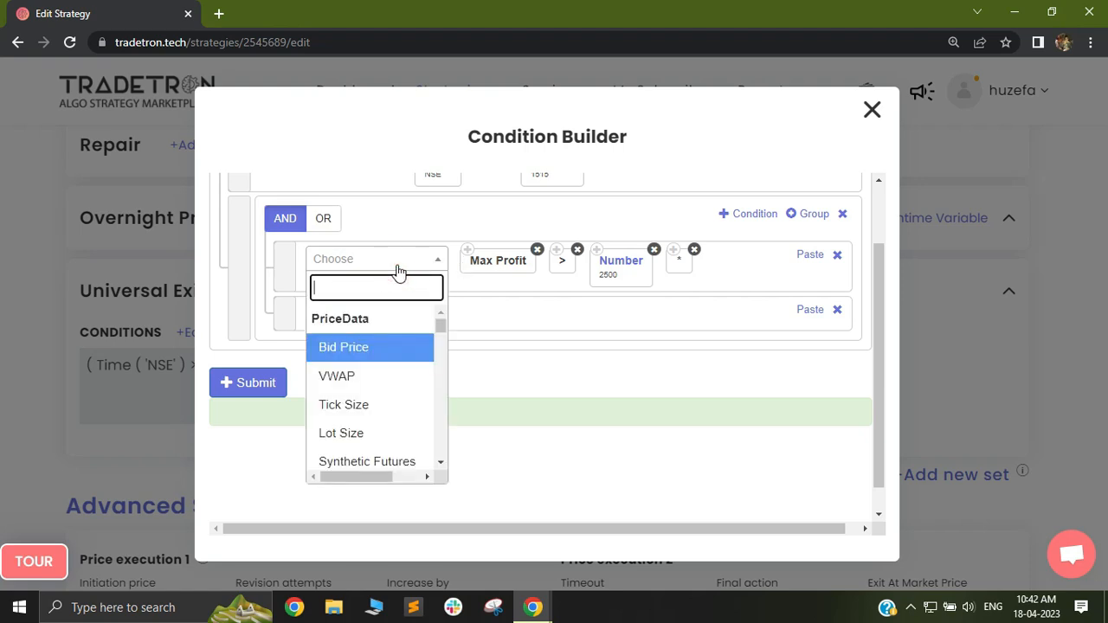
type("mul")
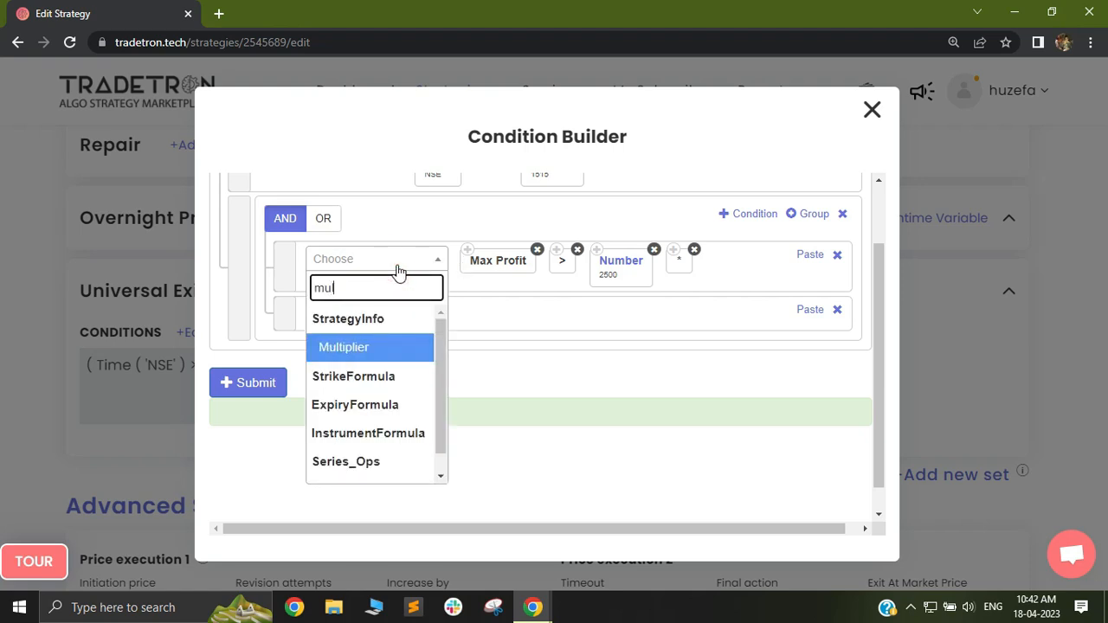
left_click(375, 351)
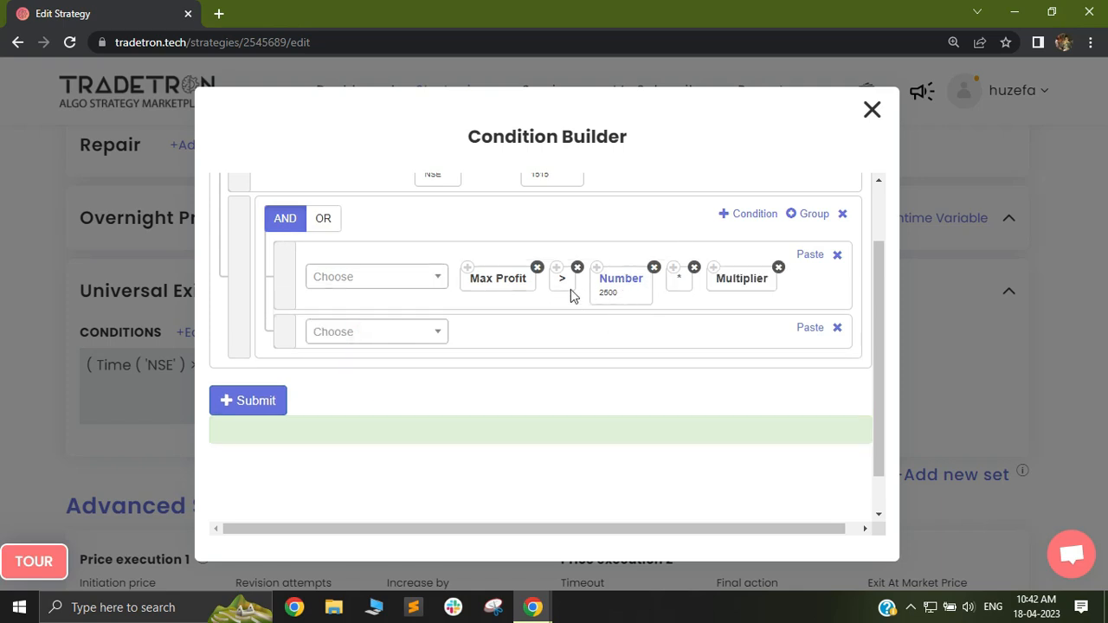
- Start the nested group's second condition with the PNL keyword and a < comparison
left_click(392, 338)
type("pnl")
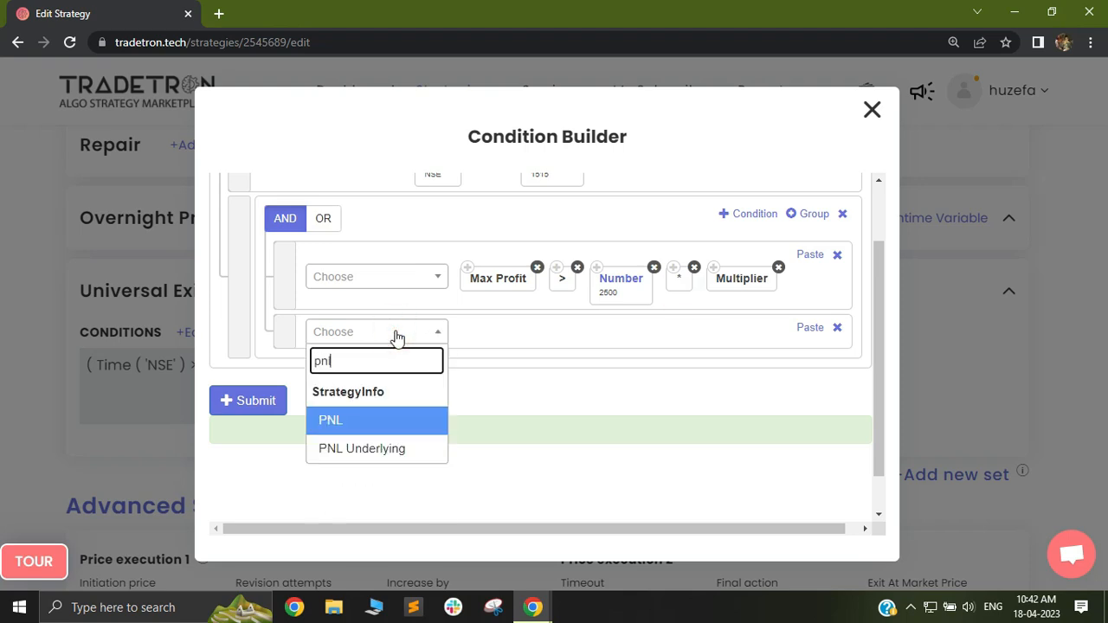
left_click(371, 426)
left_click(396, 334)
type("<")
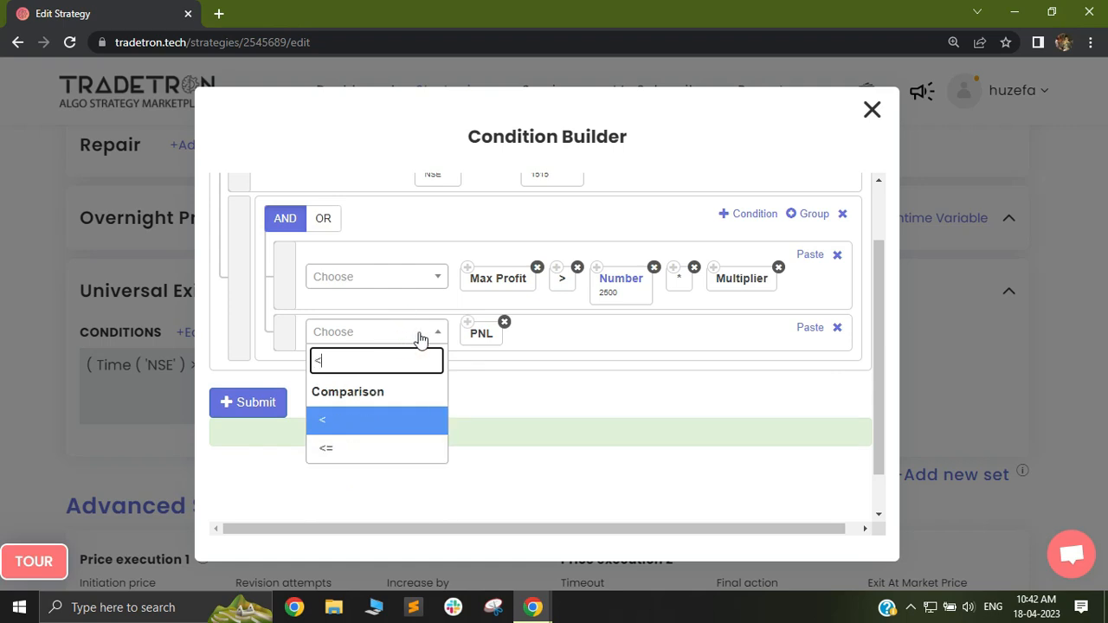
left_click(383, 419)
- Copy the Max Profit block from the first condition to the end of the PNL condition and add a minus operator after it
left_click(468, 266)
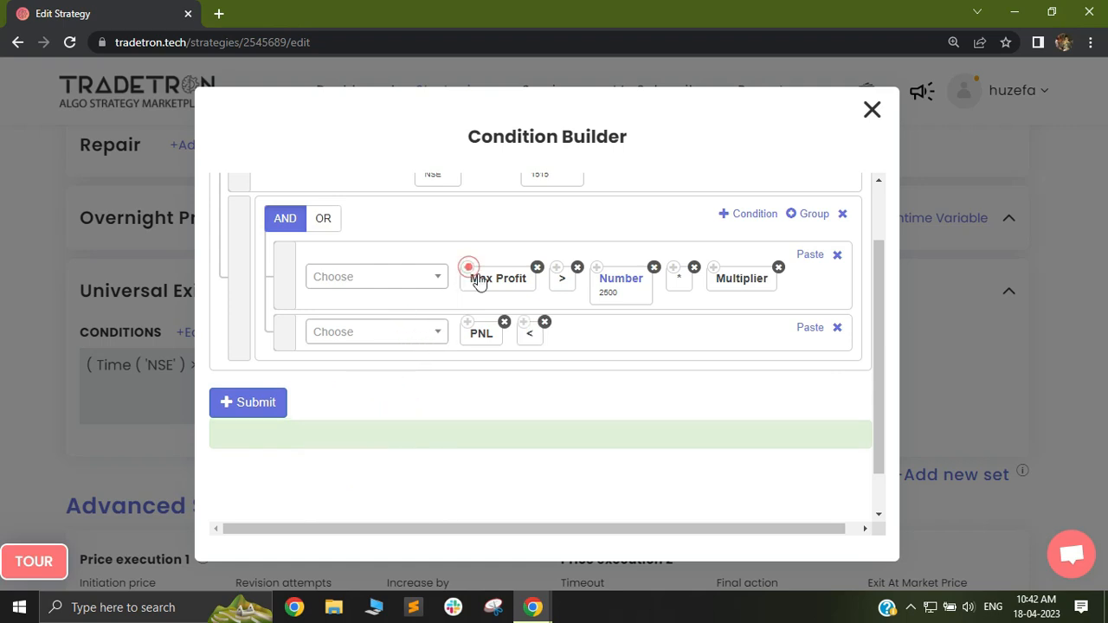
left_click(811, 327)
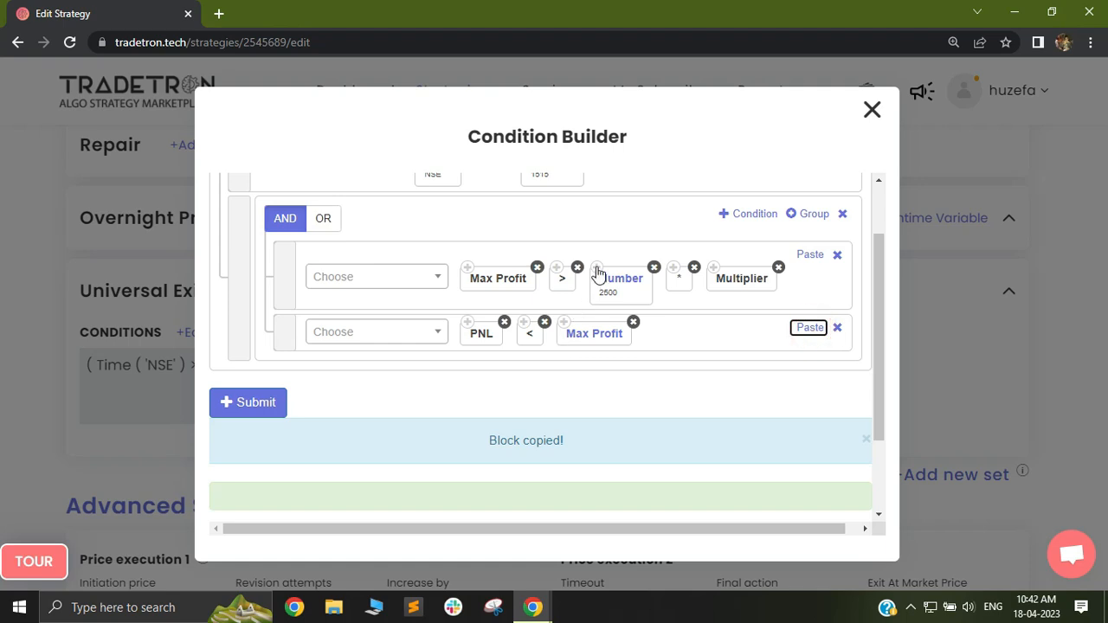
left_click(419, 334)
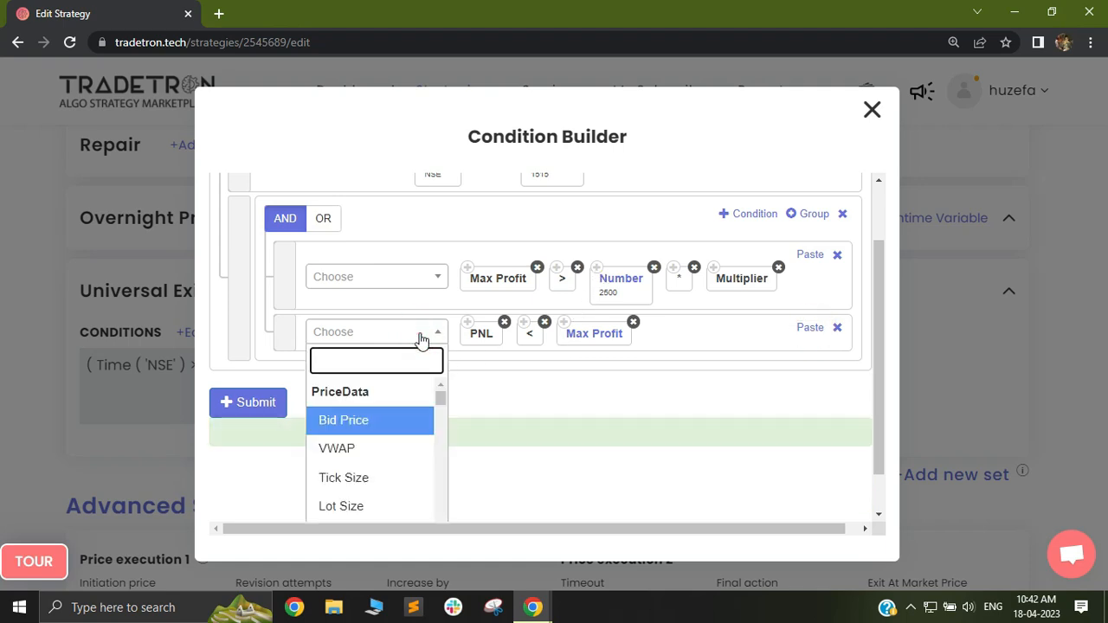
type("-")
left_click_drag(438, 434, 432, 497)
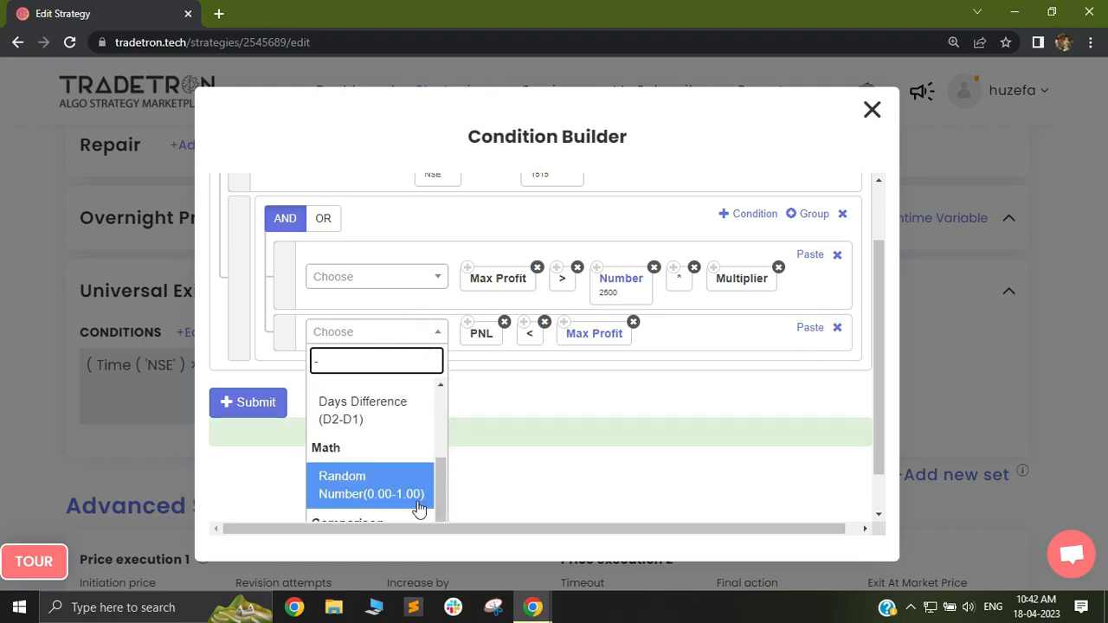
left_click(424, 513)
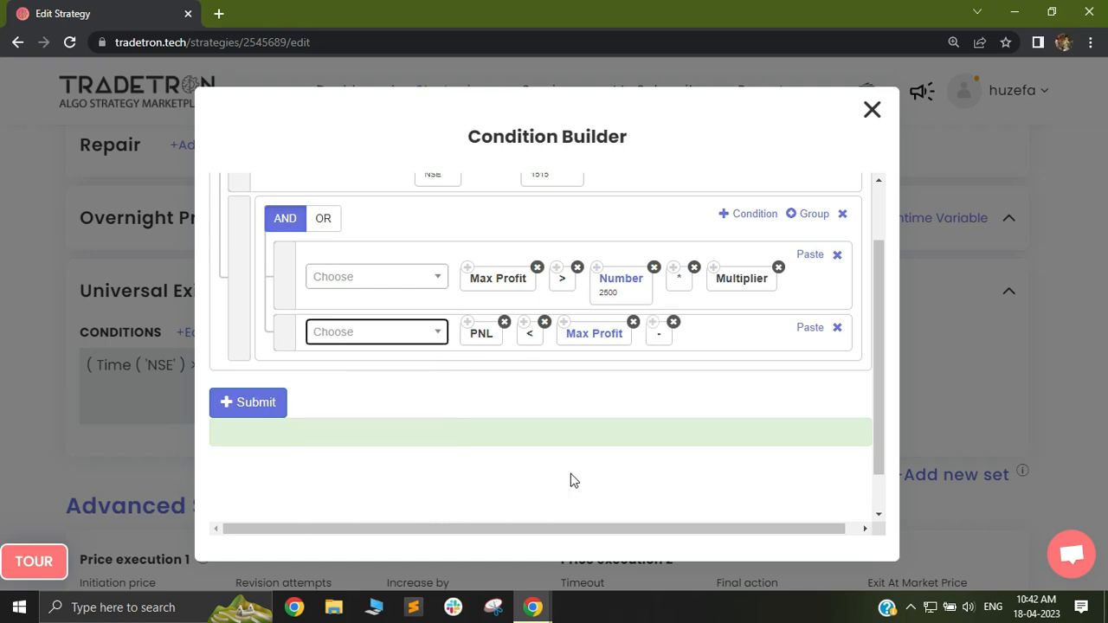
- Add a Number keyword with the value 1000 after the minus operator in the PNL condition
left_click(367, 334)
type("num")
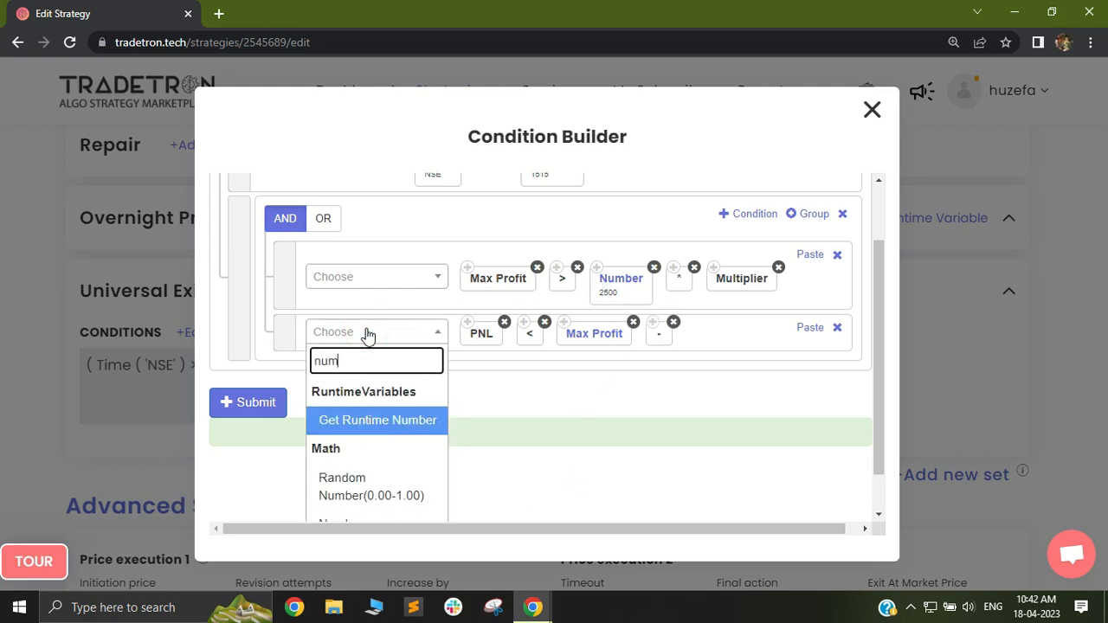
key("Down")
key("Down")
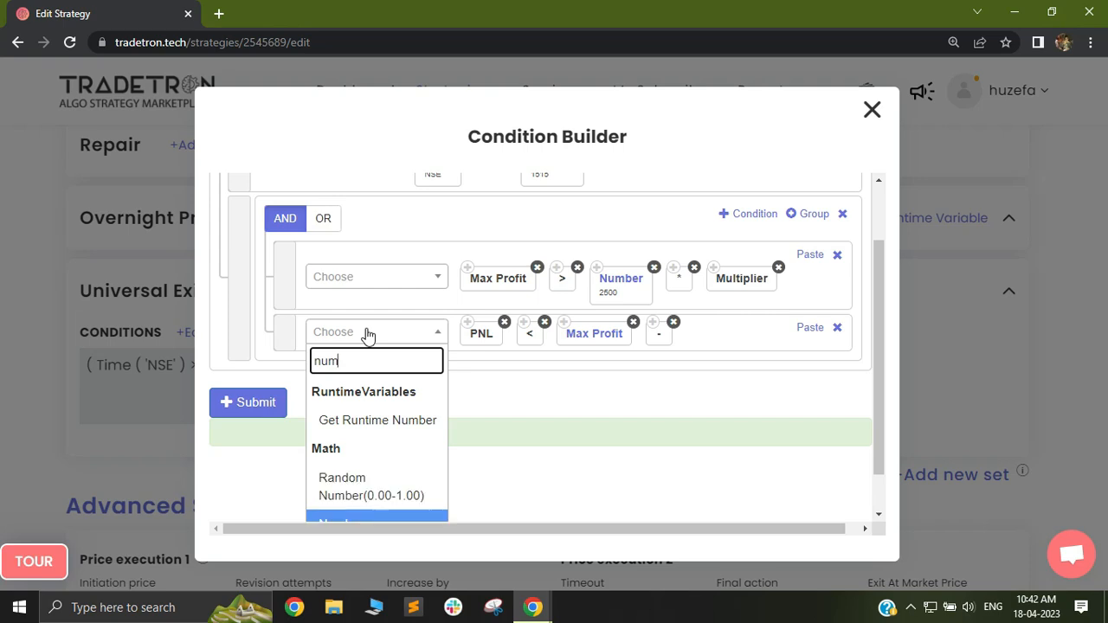
key("Return")
double_click(410, 264)
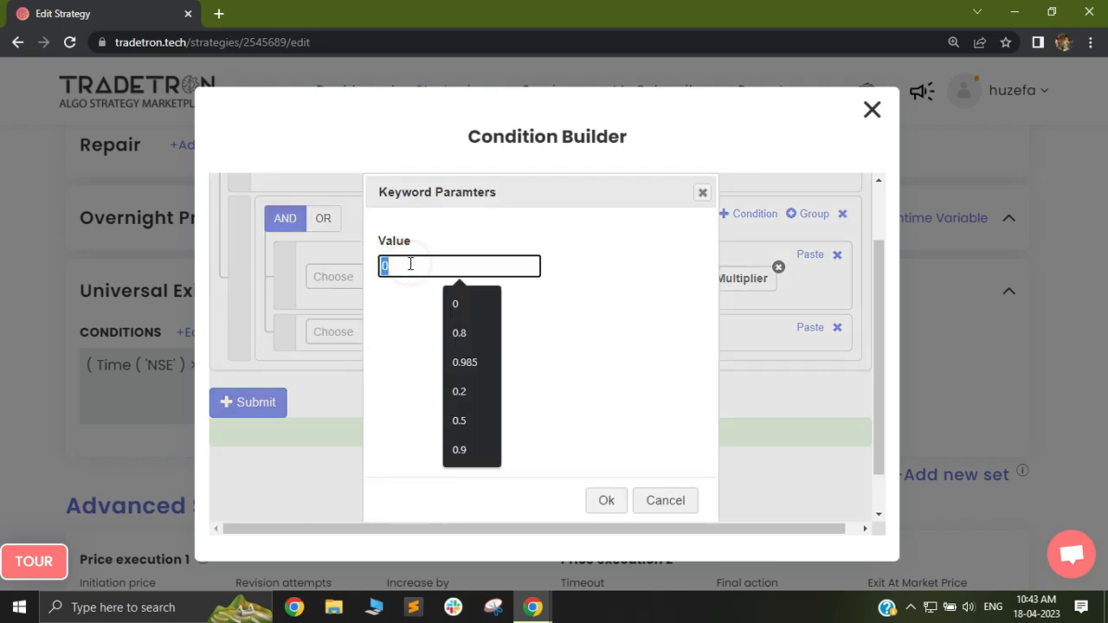
type("1")
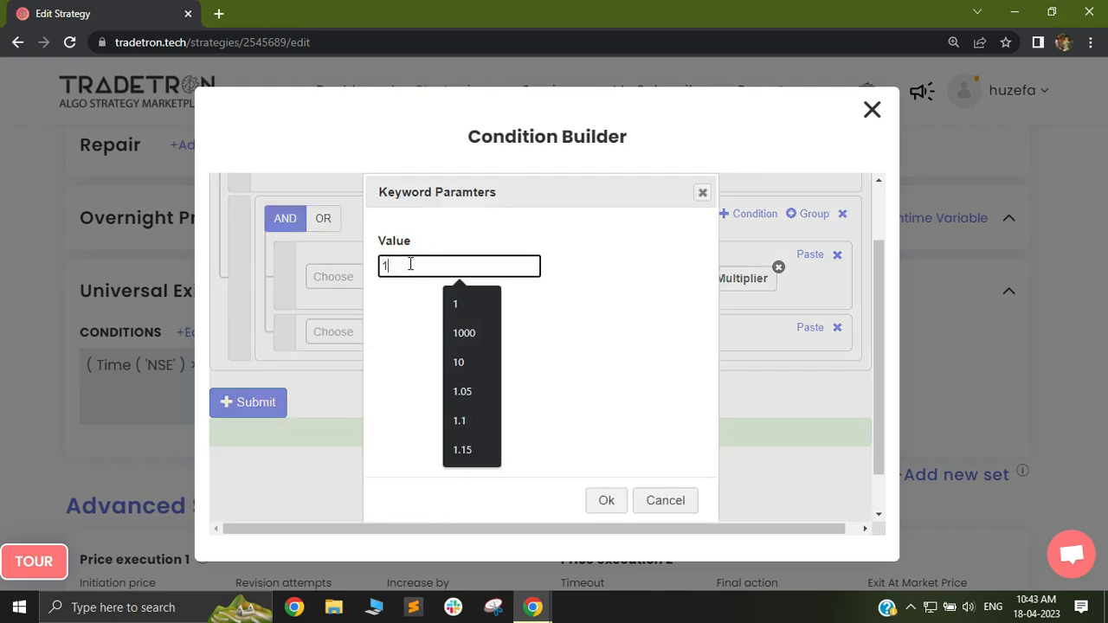
type("000")
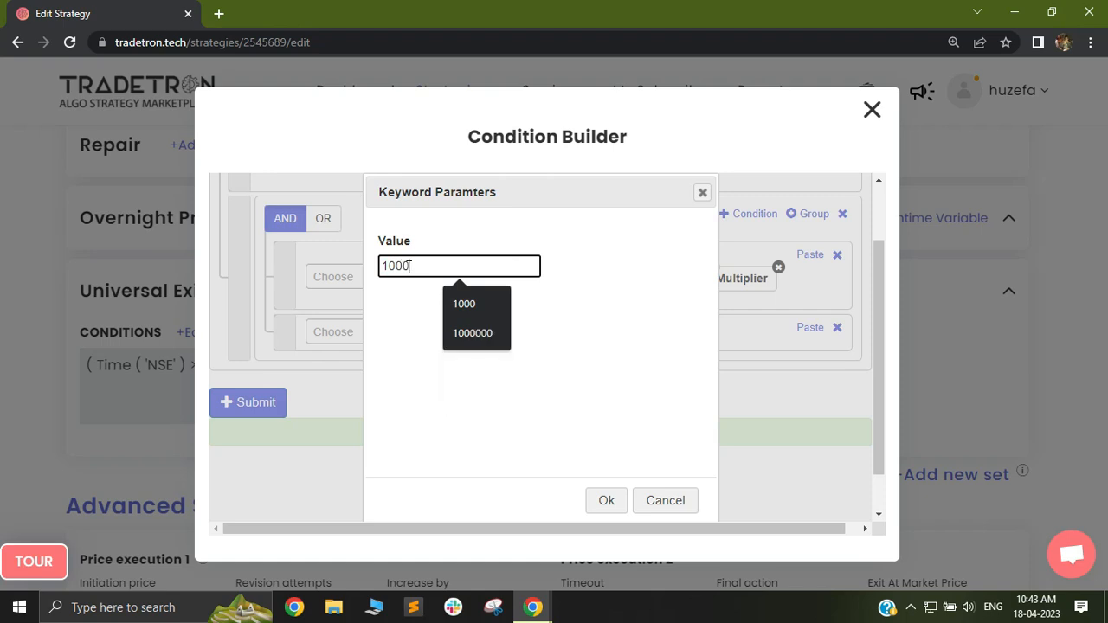
left_click(619, 501)
- Copy the * and Multiplier blocks from the first condition to the end of the PNL condition
left_click(672, 268)
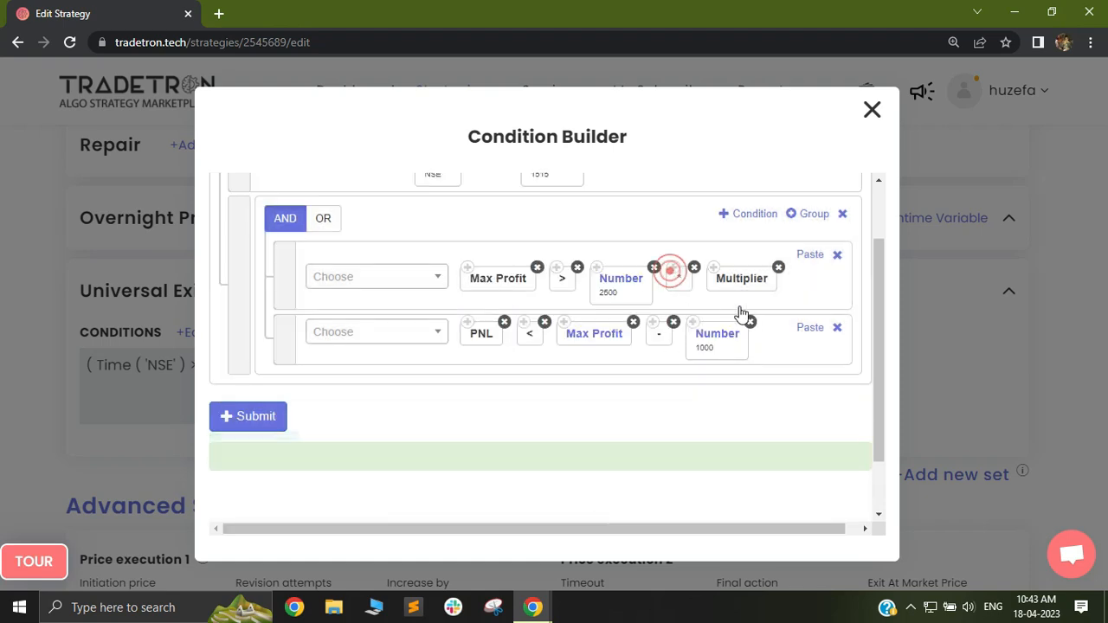
left_click(809, 327)
left_click(712, 268)
left_click(810, 328)
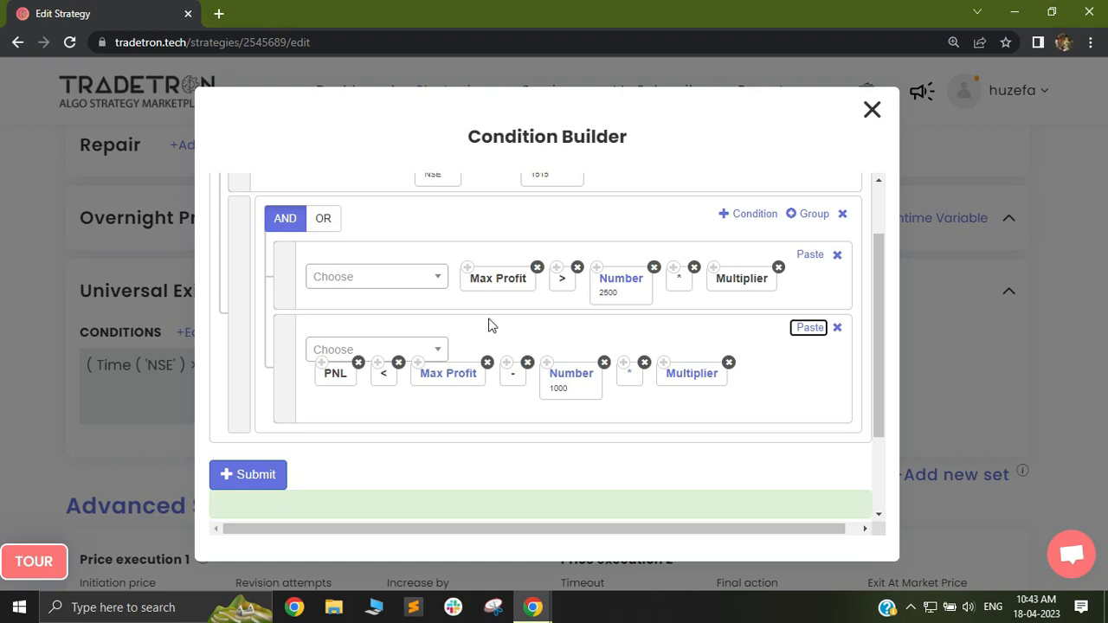
- Change the Number value in the PNL condition to 2000
scroll(554, 277, "down", 1)
scroll(887, 325, "up", 1)
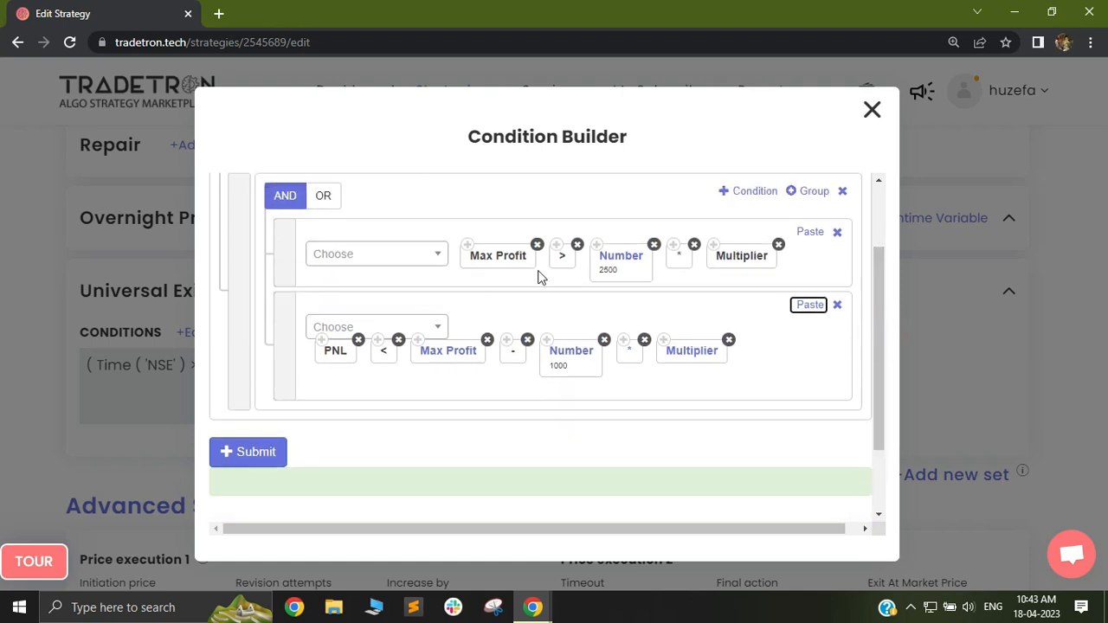
left_click_drag(283, 256, 286, 266)
left_click(563, 357)
double_click(442, 268)
type("200")
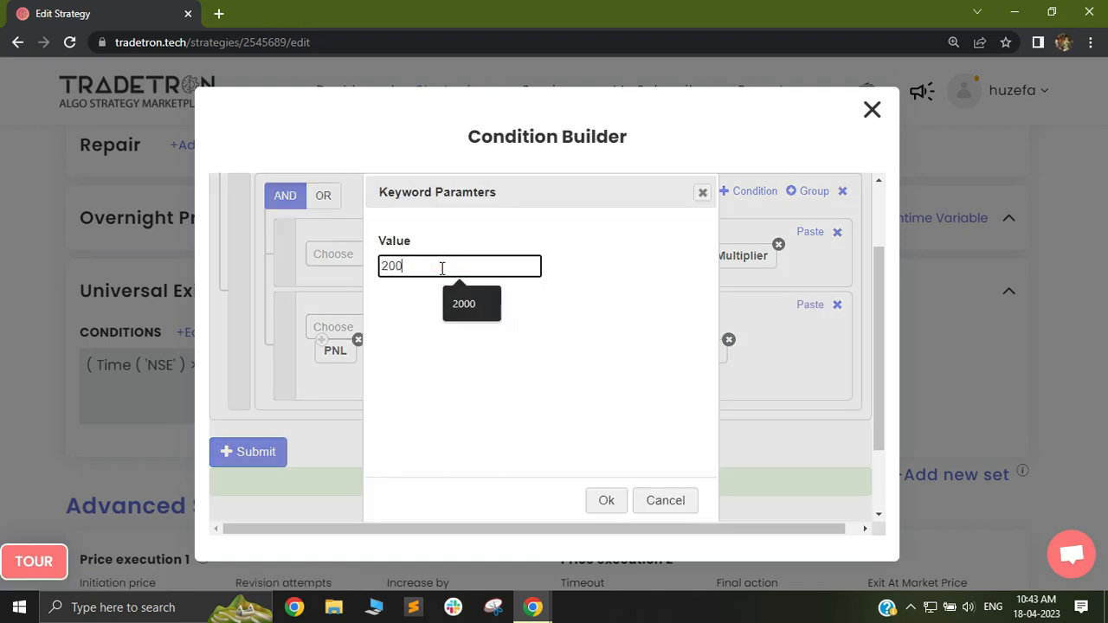
type("0")
left_click(606, 500)
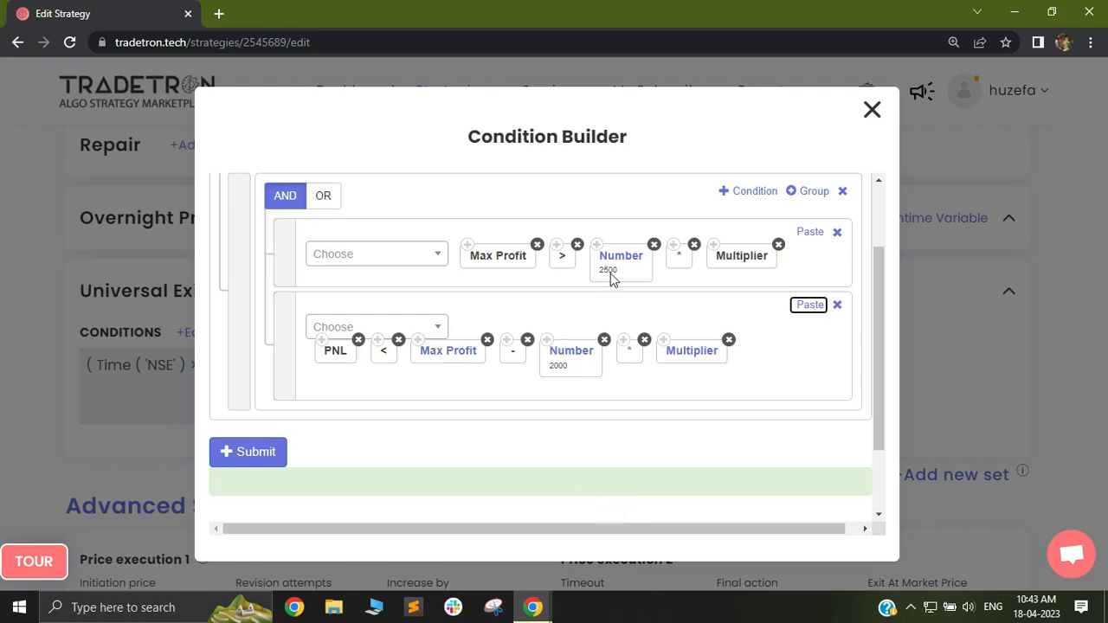